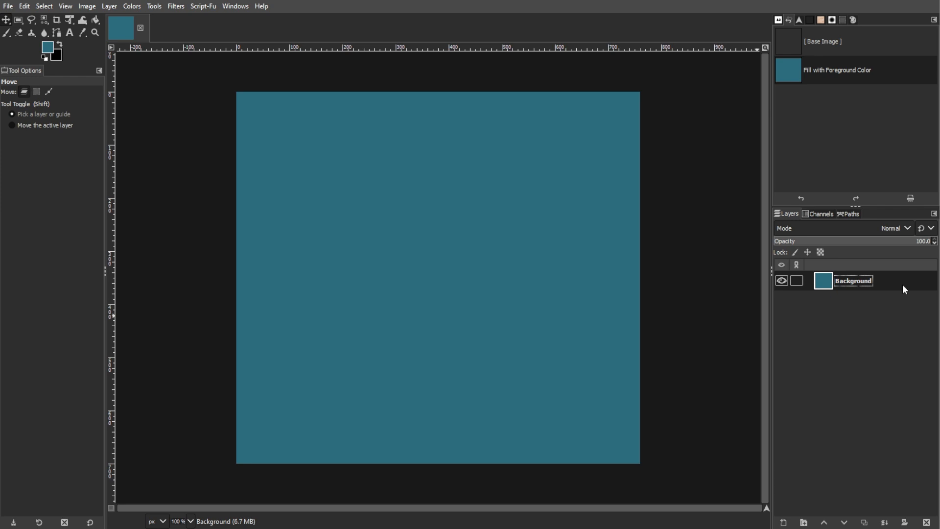
Apply RGB Noise to the teal background with Correlated noise enabled and red, green and blue at 0.200.
{"action": "left_click", "coordinate": [175, 6]}
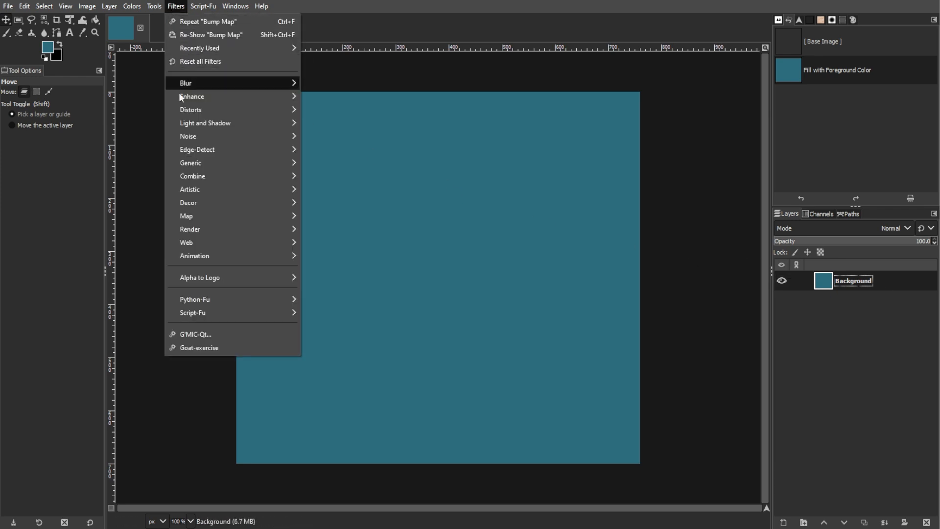
{"action": "mouse_move", "coordinate": [190, 136]}
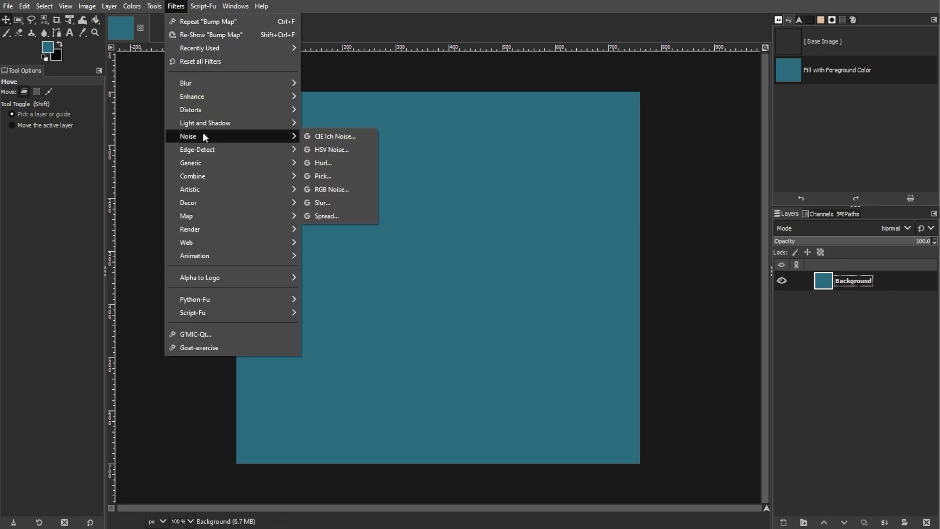
{"action": "left_click", "coordinate": [330, 190]}
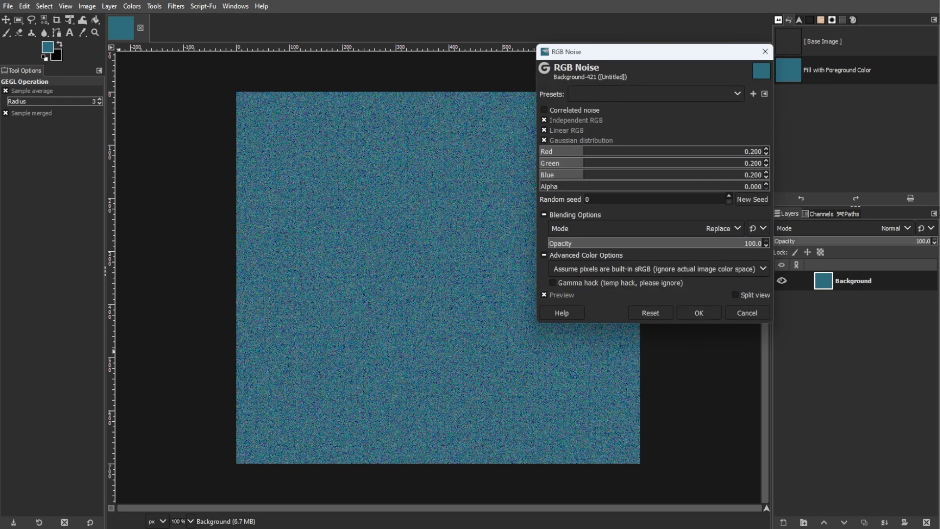
{"action": "left_click", "coordinate": [544, 110]}
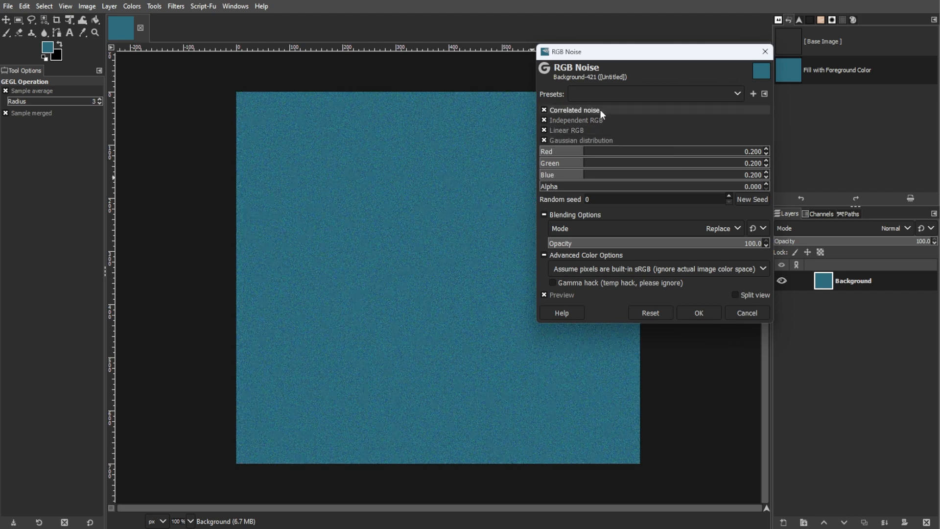
{"action": "left_click", "coordinate": [698, 313]}
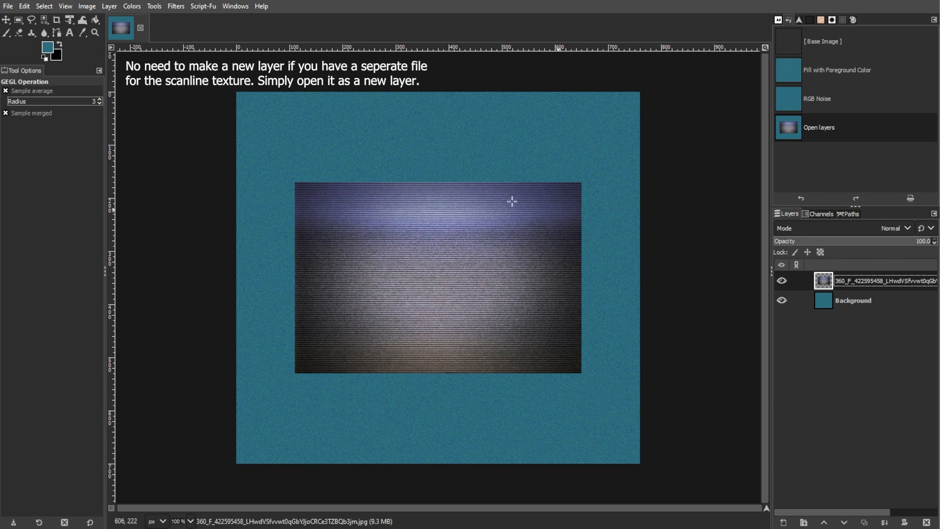
Enlarge and rotate the scanline texture layer with Unified Transform so its lines run diagonally across the whole canvas.
{"action": "key", "text": "shift+t"}
{"action": "left_click", "coordinate": [318, 203]}
{"action": "left_click_drag", "start_coordinate": [304, 187], "coordinate": [174, 66]}
{"action": "left_click_drag", "start_coordinate": [583, 375], "coordinate": [717, 484]}
{"action": "scroll", "coordinate": [385, 360], "scroll_direction": "down", "scroll_amount": 2}
{"action": "left_click_drag", "start_coordinate": [562, 433], "coordinate": [682, 265]}
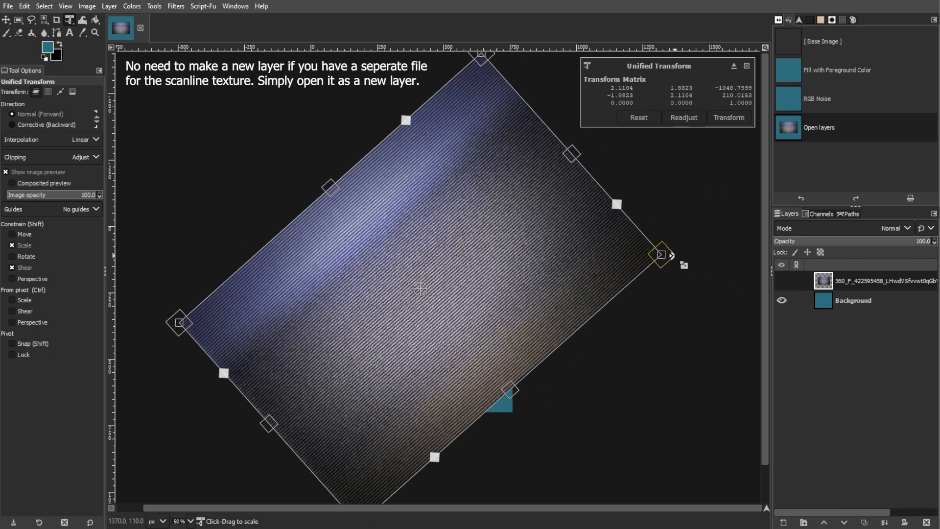
{"action": "key", "text": "Return"}
{"action": "key", "text": "1"}
Start a Bump Map on the Background layer with the scanline layer as aux input, and hide the scanline layer.
{"action": "left_click", "coordinate": [871, 305]}
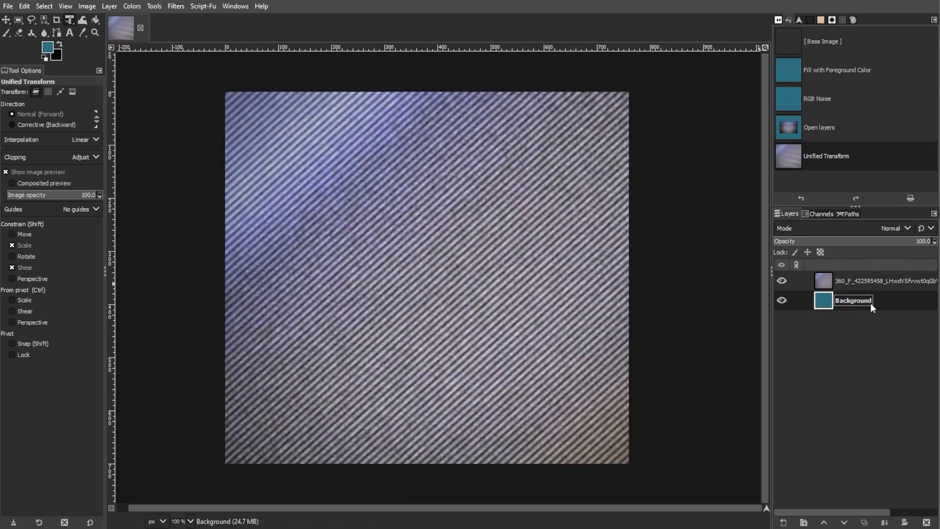
{"action": "left_click", "coordinate": [175, 6]}
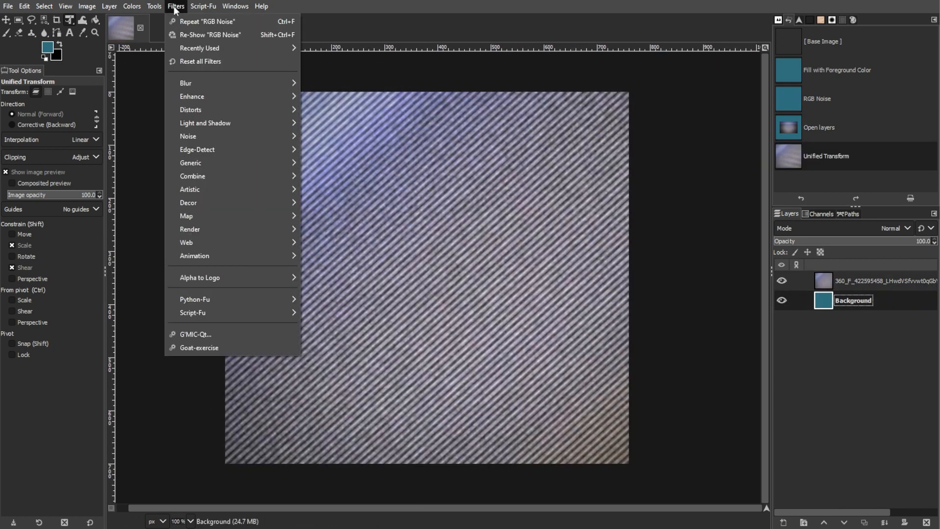
{"action": "mouse_move", "coordinate": [204, 212]}
{"action": "left_click", "coordinate": [339, 217]}
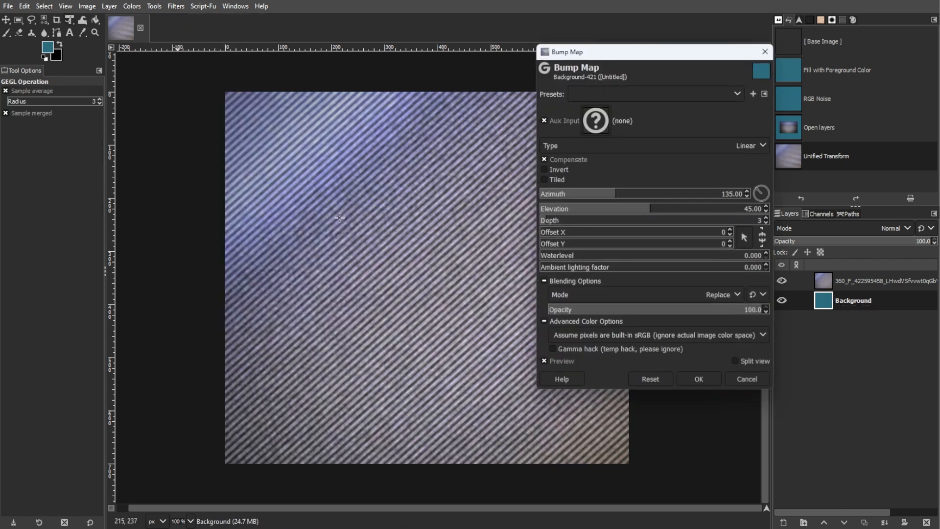
{"action": "left_click", "coordinate": [597, 123]}
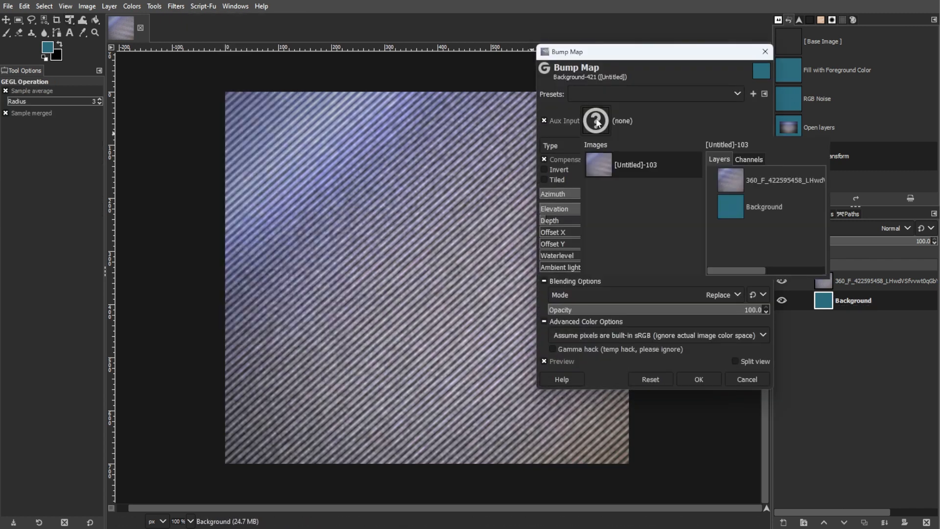
{"action": "left_click", "coordinate": [744, 178]}
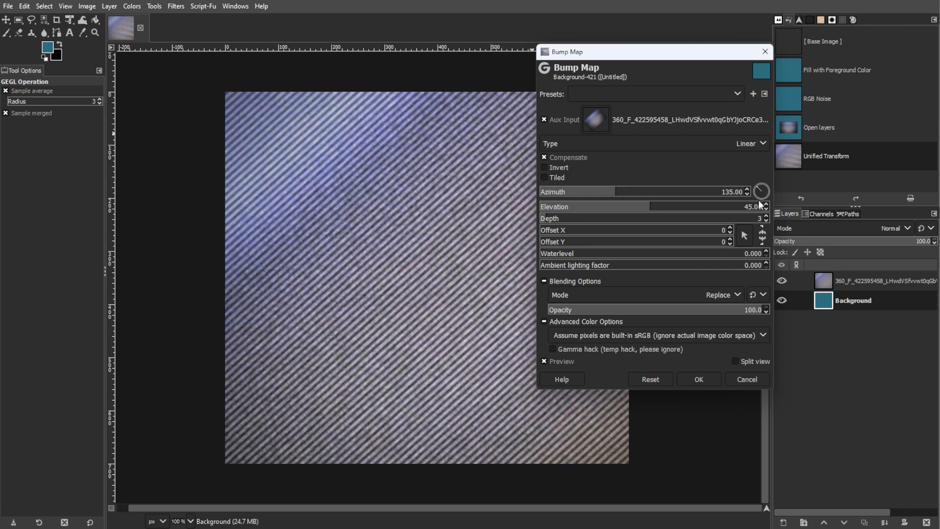
{"action": "left_click", "coordinate": [782, 281]}
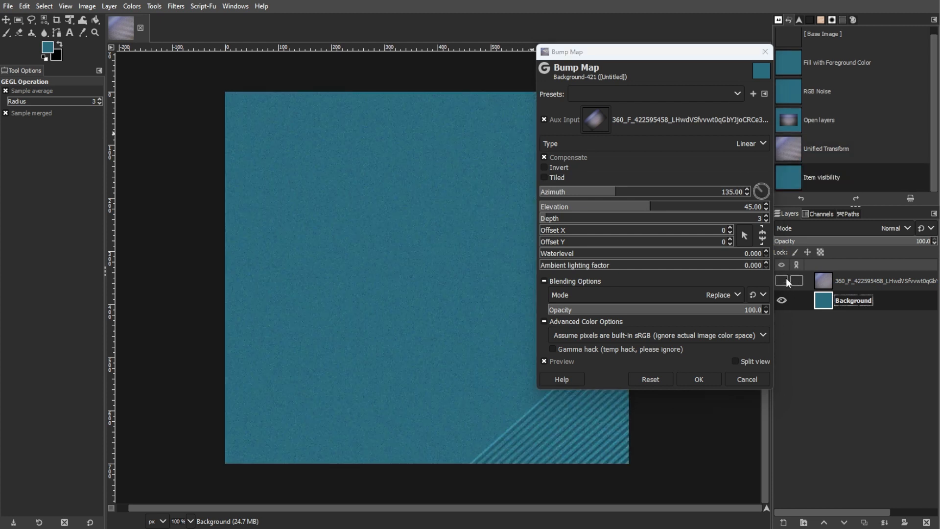
Set the bump map's offsets to X 661 and Y 620, azimuth 55.31, elevation 53.99 and waterlevel 0.048.
{"action": "left_click_drag", "start_coordinate": [559, 230], "coordinate": [705, 242]}
{"action": "left_click_drag", "start_coordinate": [570, 192], "coordinate": [563, 192]}
{"action": "left_click_drag", "start_coordinate": [560, 208], "coordinate": [616, 210]}
{"action": "left_click_drag", "start_coordinate": [580, 195], "coordinate": [672, 211]}
{"action": "left_click_drag", "start_coordinate": [559, 253], "coordinate": [550, 253]}
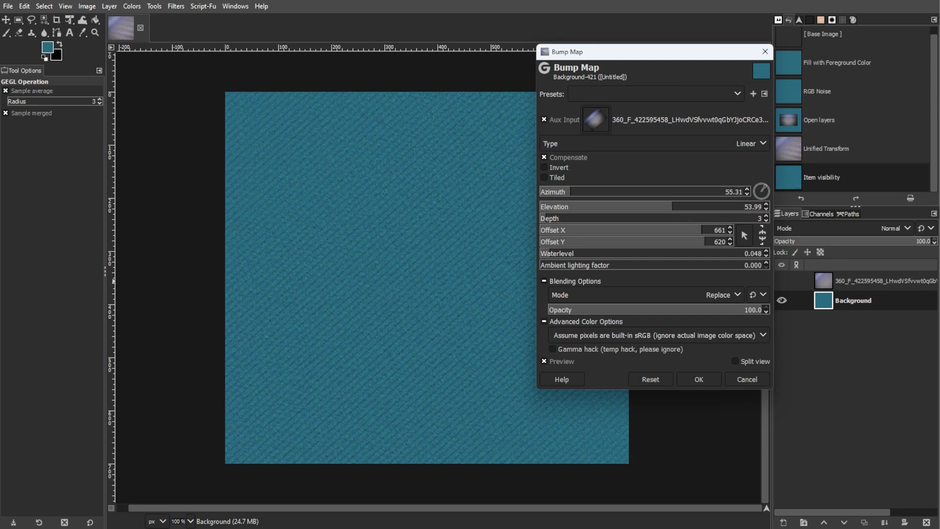
Change the bump map type to Spherical with azimuth 11.25 and elevation 64.85, and apply it.
{"action": "left_click_drag", "start_coordinate": [567, 193], "coordinate": [555, 197]}
{"action": "left_click", "coordinate": [560, 143]}
{"action": "left_click", "coordinate": [565, 168]}
{"action": "left_click", "coordinate": [674, 213]}
{"action": "left_click_drag", "start_coordinate": [557, 192], "coordinate": [545, 196]}
{"action": "left_click_drag", "start_coordinate": [547, 206], "coordinate": [701, 213]}
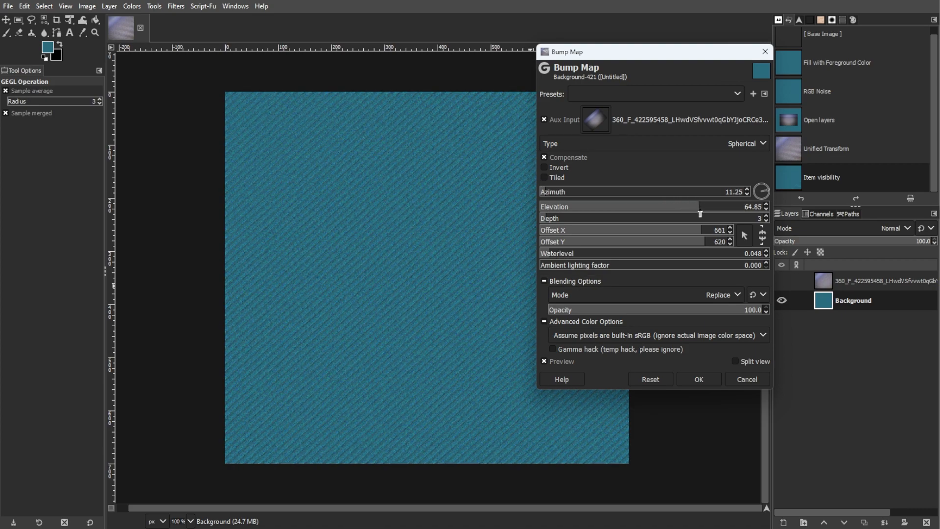
{"action": "left_click", "coordinate": [698, 379]}
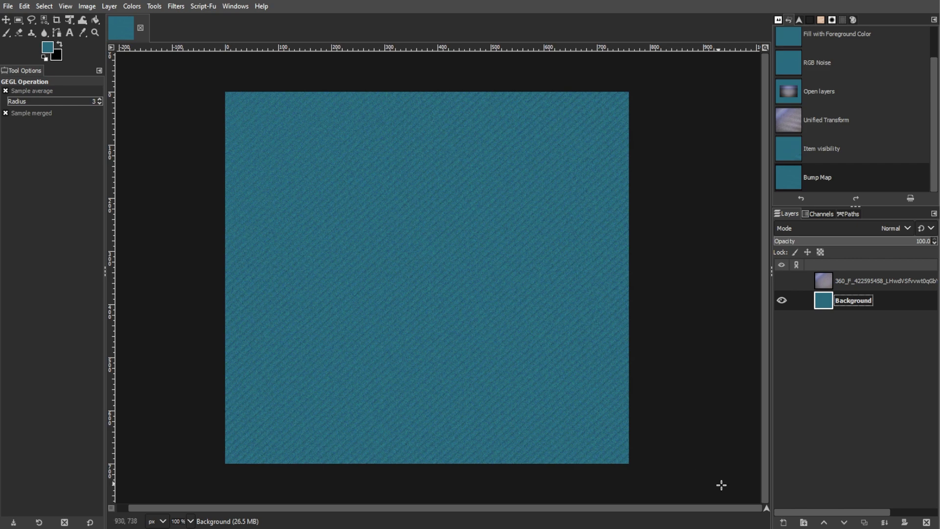
Add a new layer named Seam and fill it entirely with black.
{"action": "left_click", "coordinate": [783, 522]}
{"action": "left_click_drag", "start_coordinate": [729, 258], "coordinate": [693, 169]}
{"action": "type", "text": "Seam"}
{"action": "key", "text": "Return"}
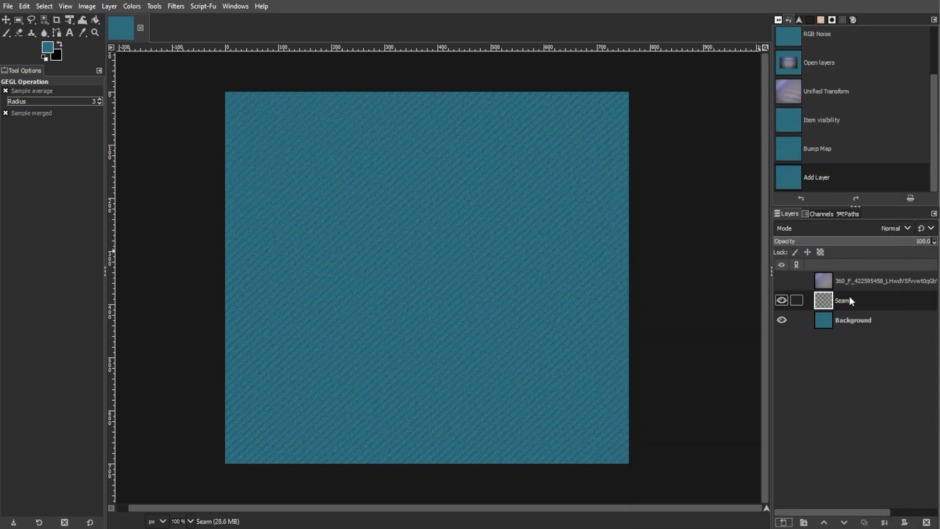
{"action": "left_click", "coordinate": [96, 20]}
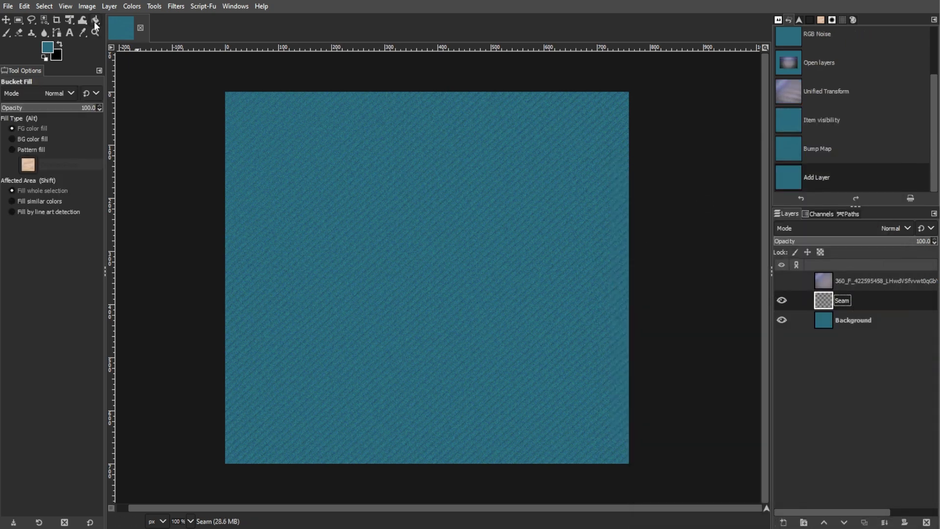
{"action": "key", "text": "x"}
{"action": "left_click", "coordinate": [361, 255]}
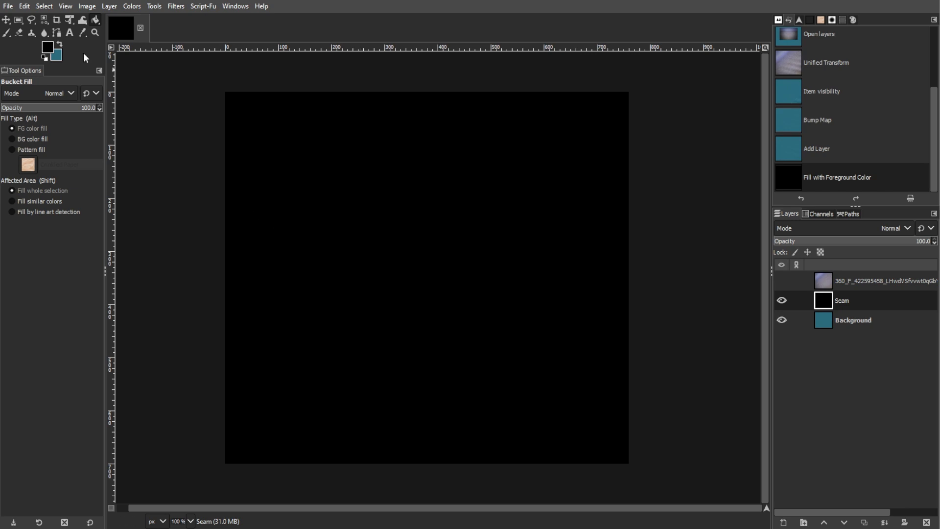
Select a full-height strip about 32 px wide along the canvas's left edge, fill it with white and deselect.
{"action": "left_click", "coordinate": [19, 20]}
{"action": "left_click_drag", "start_coordinate": [224, 89], "coordinate": [240, 469]}
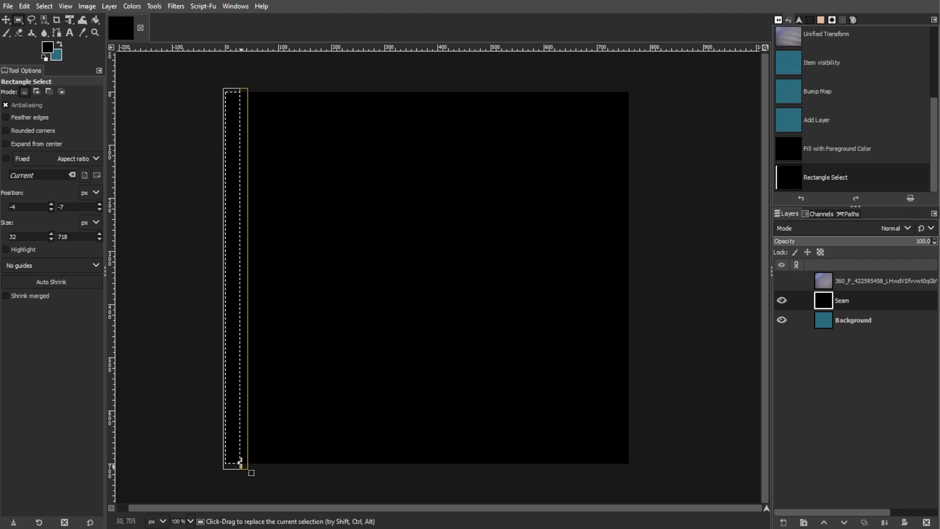
{"action": "left_click", "coordinate": [45, 57]}
{"action": "left_click", "coordinate": [59, 45]}
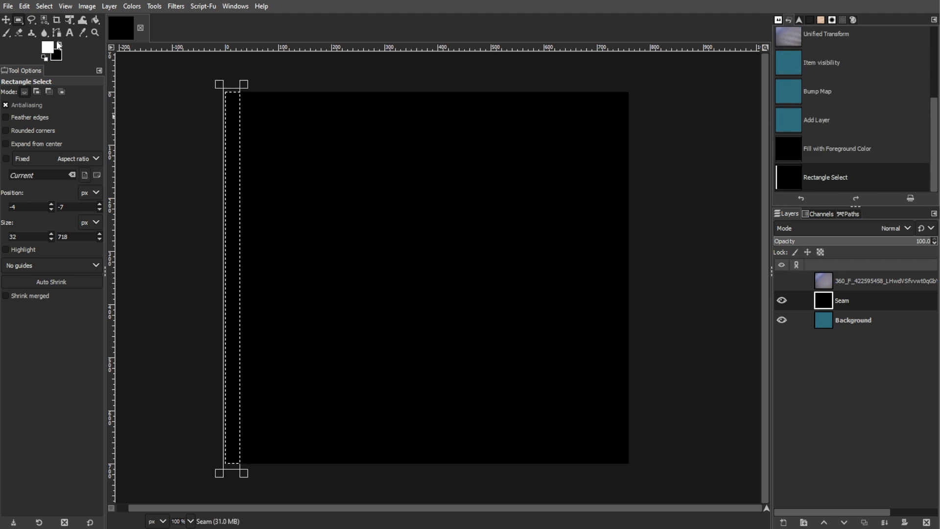
{"action": "left_click", "coordinate": [95, 19]}
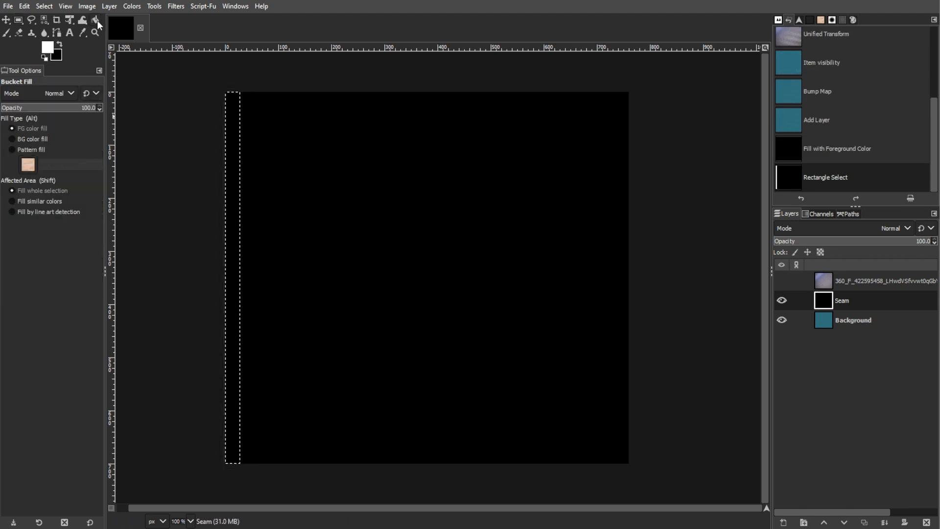
{"action": "left_click", "coordinate": [237, 152]}
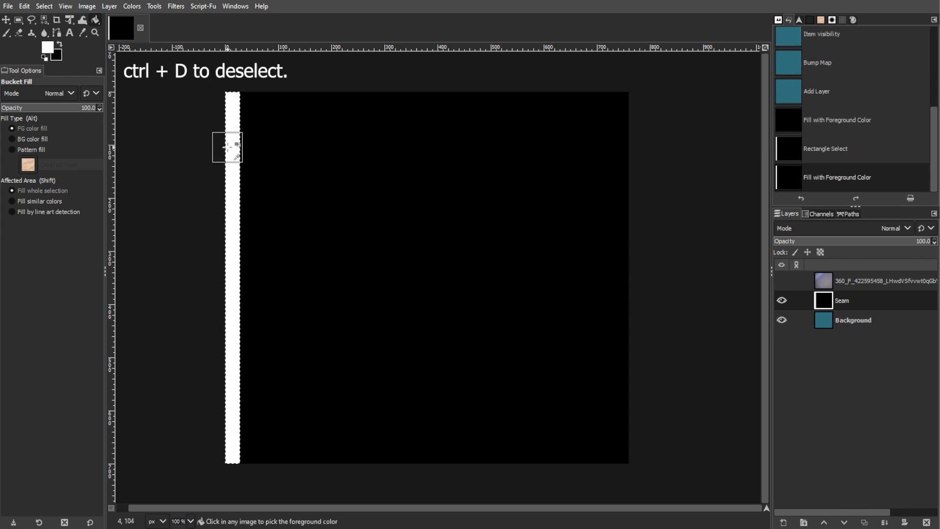
{"action": "key", "text": "ctrl+d"}
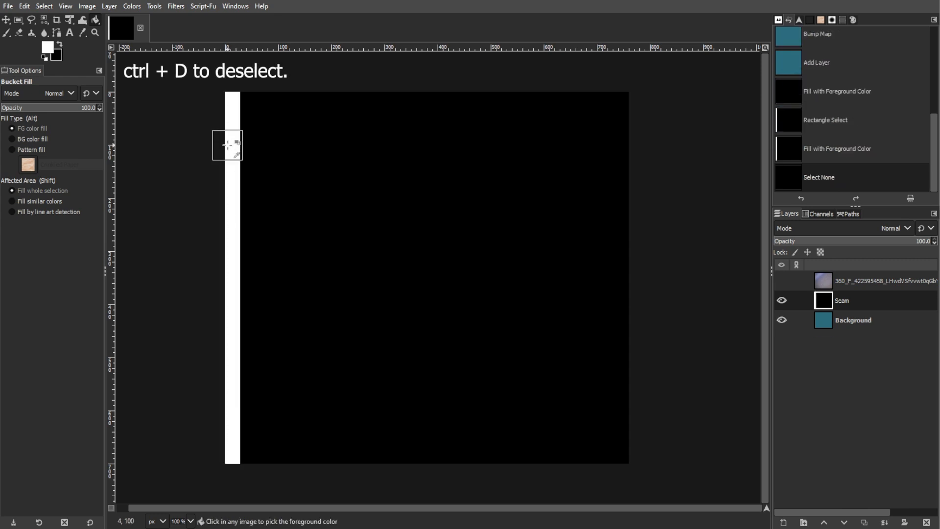
Apply a Gaussian Blur of size 2.04 in X and Y to the Seam layer.
{"action": "left_click", "coordinate": [6, 21]}
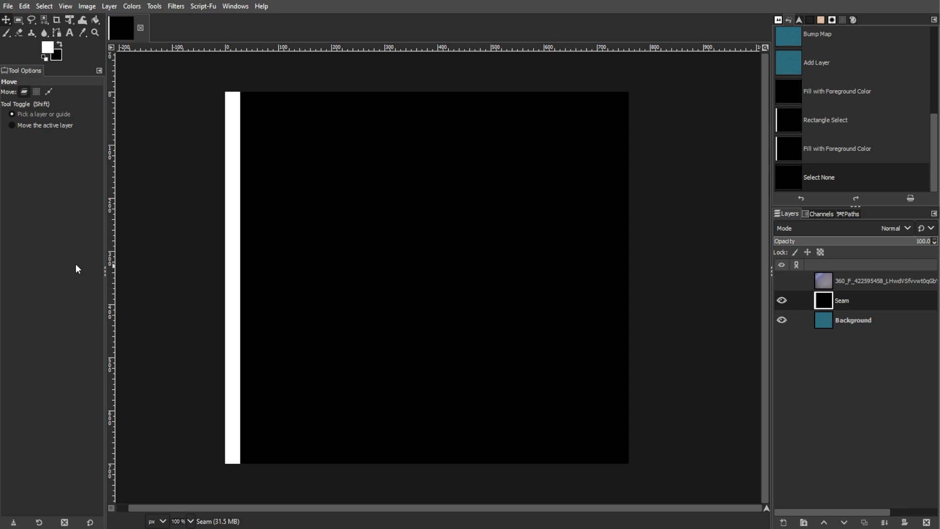
{"action": "left_click", "coordinate": [176, 6]}
{"action": "mouse_move", "coordinate": [180, 86]}
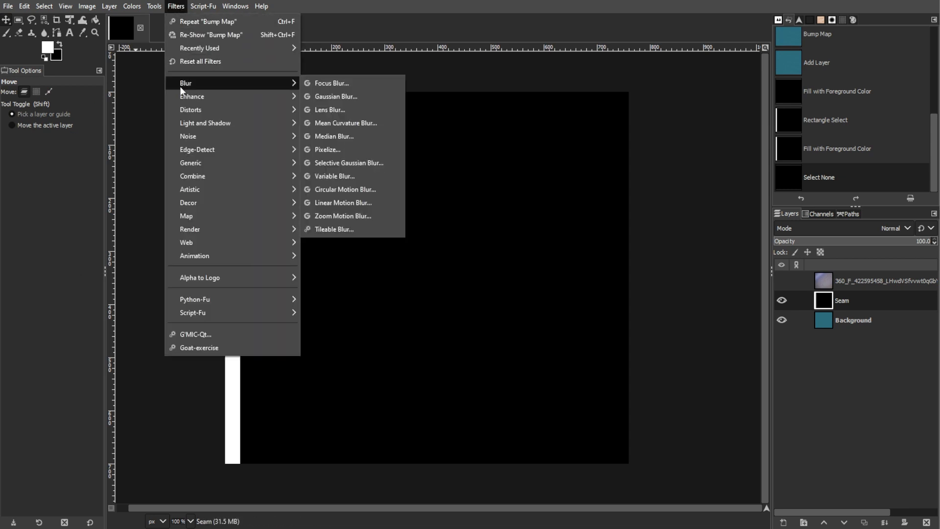
{"action": "left_click", "coordinate": [334, 98]}
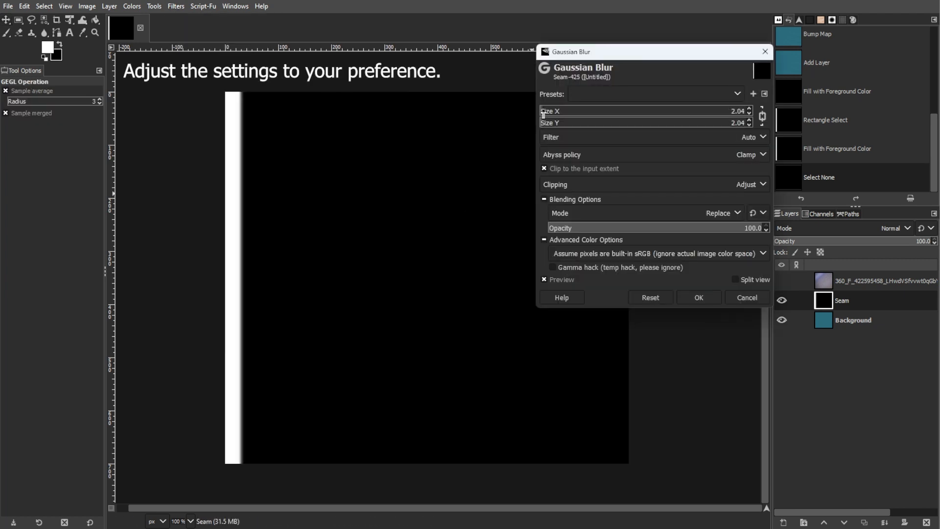
{"action": "left_click", "coordinate": [698, 297]}
Start a Bump Map on the Background layer with the Seam layer as aux input.
{"action": "left_click", "coordinate": [853, 320]}
{"action": "left_click", "coordinate": [175, 6]}
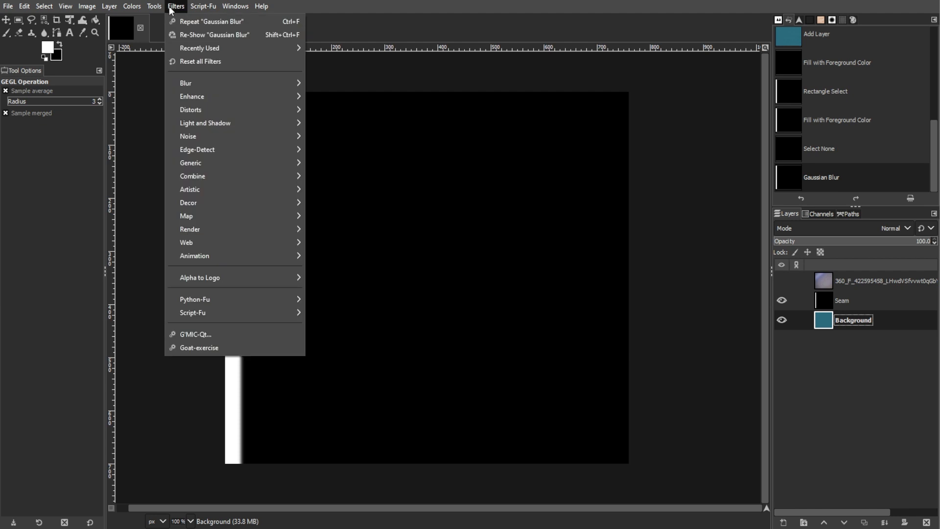
{"action": "mouse_move", "coordinate": [192, 216]}
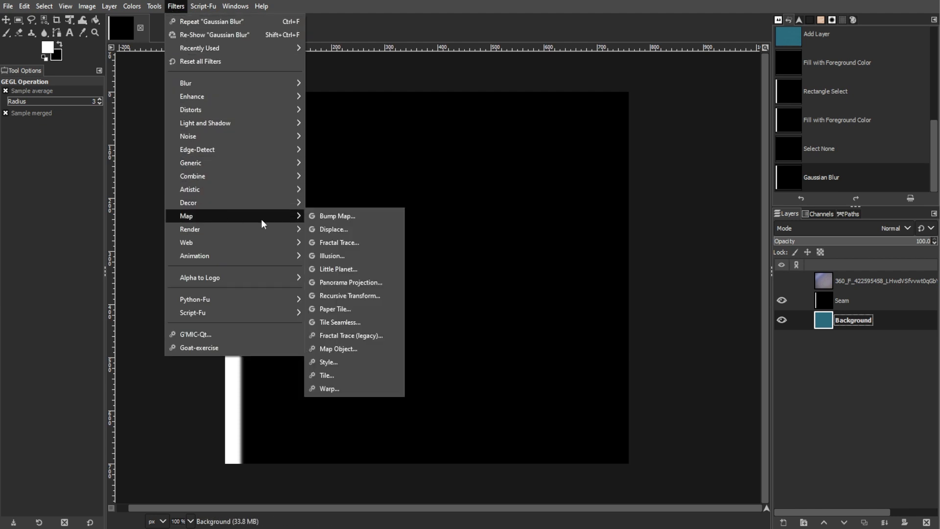
{"action": "left_click", "coordinate": [325, 216]}
{"action": "left_click", "coordinate": [549, 120]}
{"action": "left_click", "coordinate": [699, 211]}
Set the seam bump map to azimuth 138.75, elevation 47.38 and depth 2 with the Seam layer hidden, and apply it.
{"action": "left_click_drag", "start_coordinate": [574, 193], "coordinate": [563, 193]}
{"action": "left_click_drag", "start_coordinate": [622, 207], "coordinate": [572, 196]}
{"action": "left_click", "coordinate": [497, 220]}
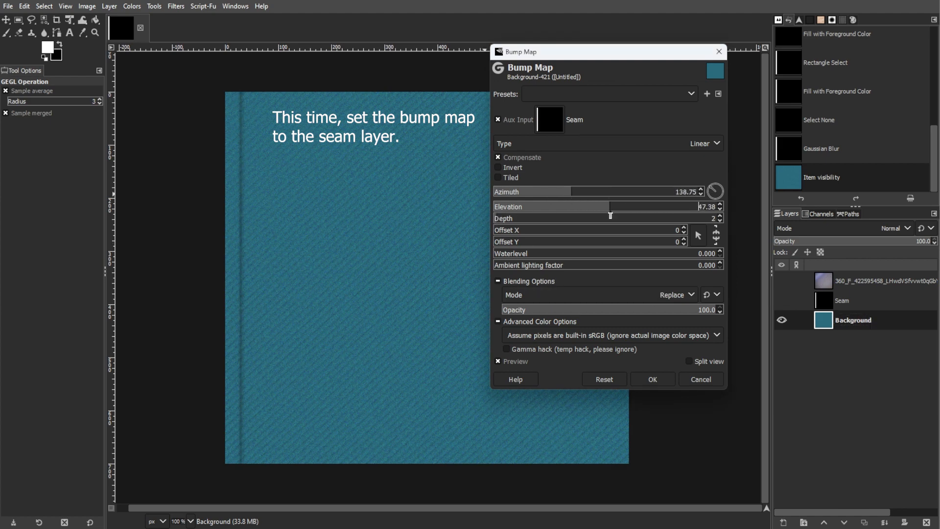
{"action": "left_click", "coordinate": [639, 381]}
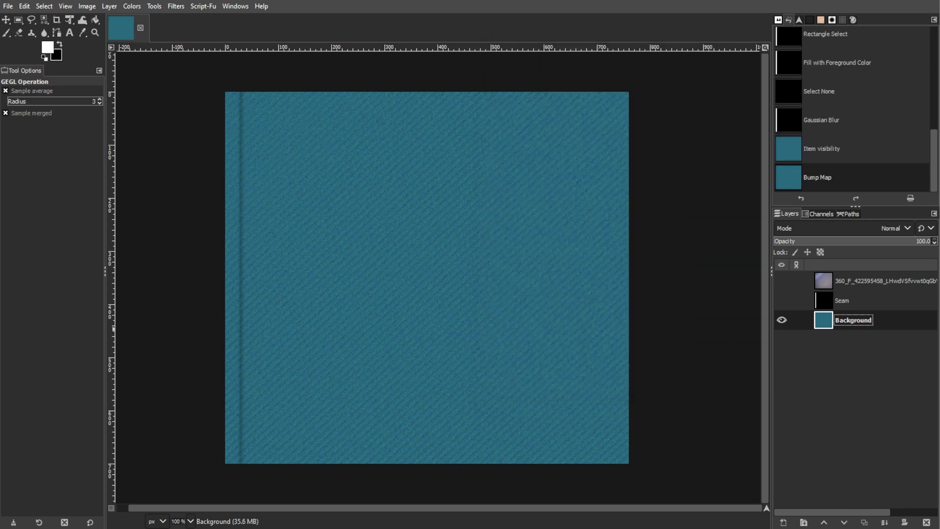
Add a transparent layer named Wrinkles above the Background and switch to the Paintbrush.
{"action": "left_click", "coordinate": [783, 523]}
{"action": "left_click_drag", "start_coordinate": [735, 250], "coordinate": [657, 200]}
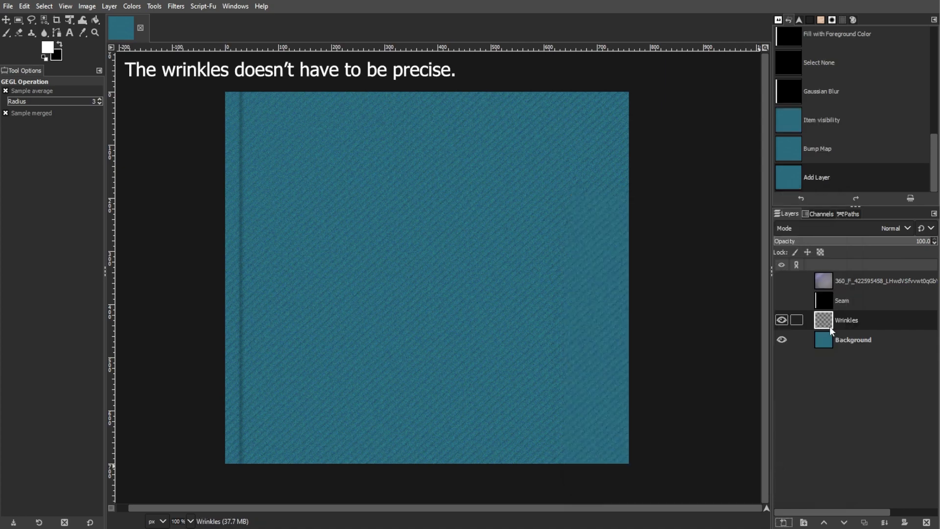
{"action": "left_click", "coordinate": [7, 32]}
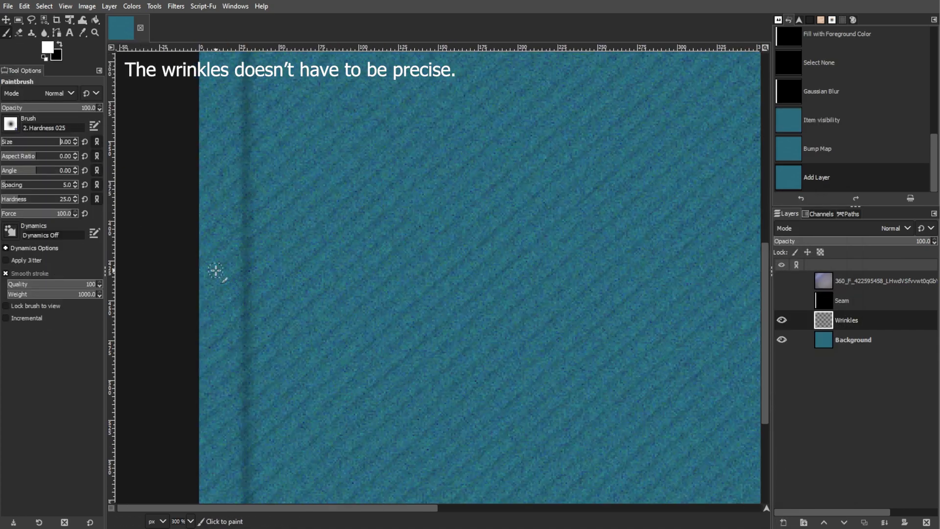
{"action": "left_click_drag", "start_coordinate": [216, 273], "coordinate": [231, 318]}
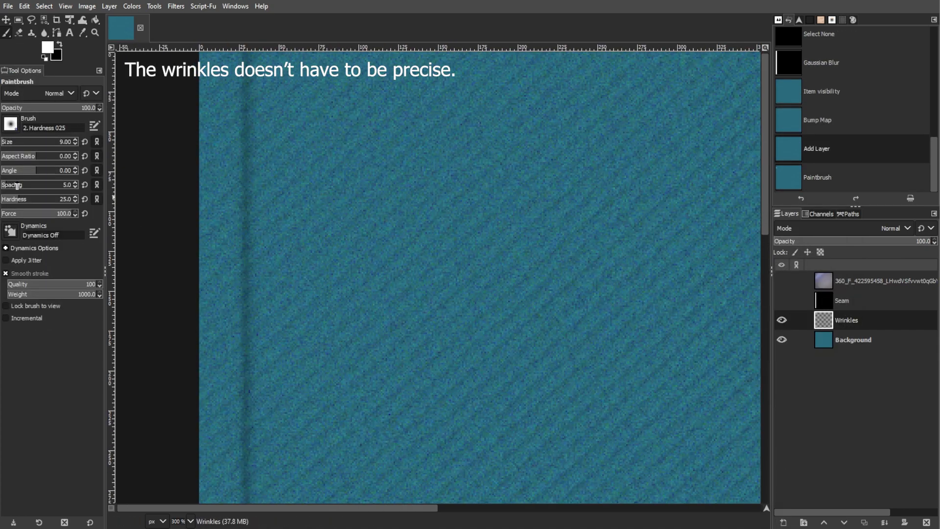
{"action": "key", "text": "ctrl+z"}
{"action": "left_click", "coordinate": [216, 313]}
{"action": "mouse_move", "coordinate": [222, 211]}
{"action": "left_mouse_down"}
{"action": "mouse_move", "coordinate": [217, 243]}
{"action": "mouse_move", "coordinate": [230, 244]}
{"action": "left_mouse_up"}
{"action": "key", "text": "ctrl+z"}
Paint short, soft white wrinkle strokes down the whole seam strip on the Wrinkles layer, using brush size 15, hardness 0 and force 19.
{"action": "scroll", "coordinate": [243, 216], "scroll_direction": "down", "scroll_amount": 1}
{"action": "left_click_drag", "start_coordinate": [221, 144], "coordinate": [230, 156]}
{"action": "left_click_drag", "start_coordinate": [217, 314], "coordinate": [232, 342]}
{"action": "left_click_drag", "start_coordinate": [220, 392], "coordinate": [227, 404]}
{"action": "scroll", "coordinate": [223, 391], "scroll_direction": "down", "scroll_amount": 1}
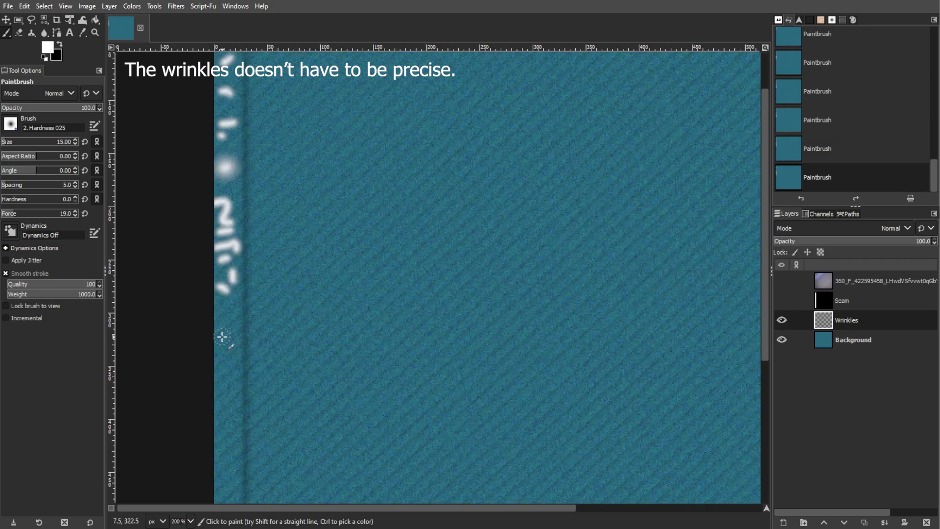
{"action": "left_click_drag", "start_coordinate": [216, 324], "coordinate": [227, 340]}
{"action": "left_click_drag", "start_coordinate": [218, 366], "coordinate": [236, 375]}
{"action": "scroll", "coordinate": [226, 424], "scroll_direction": "down", "scroll_amount": 1}
{"action": "scroll", "coordinate": [227, 426], "scroll_direction": "down", "scroll_amount": 1}
{"action": "left_click_drag", "start_coordinate": [222, 195], "coordinate": [236, 211]}
{"action": "left_click_drag", "start_coordinate": [229, 272], "coordinate": [229, 292]}
{"action": "left_click_drag", "start_coordinate": [223, 310], "coordinate": [230, 323]}
{"action": "left_click_drag", "start_coordinate": [221, 377], "coordinate": [234, 371]}
{"action": "scroll", "coordinate": [245, 380], "scroll_direction": "down", "scroll_amount": 1}
{"action": "left_click_drag", "start_coordinate": [234, 393], "coordinate": [235, 443]}
{"action": "left_click_drag", "start_coordinate": [226, 463], "coordinate": [238, 473]}
{"action": "scroll", "coordinate": [250, 475], "scroll_direction": "down", "scroll_amount": 1}
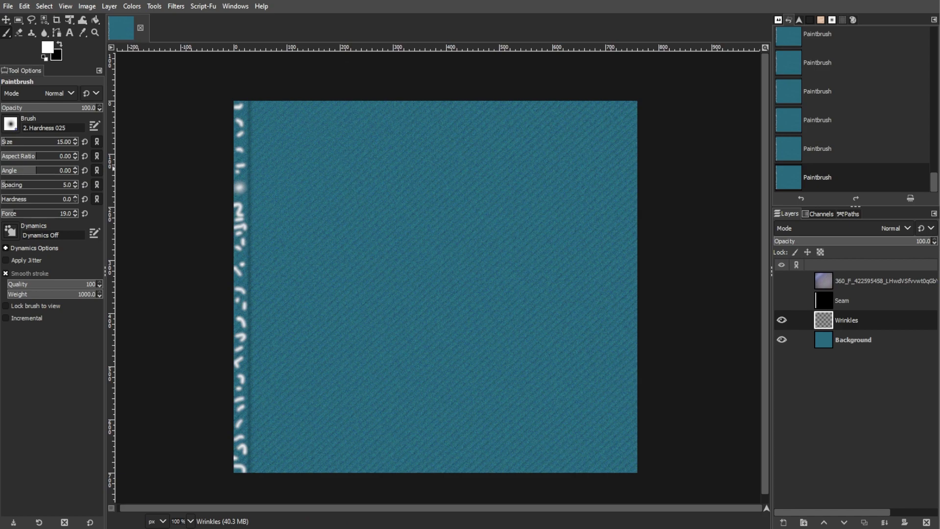
Start a Bump Map on the Background with Wrinkles as aux input, hide the Wrinkles layer, and set azimuth 269.06 and depth 3.
{"action": "left_click", "coordinate": [880, 341]}
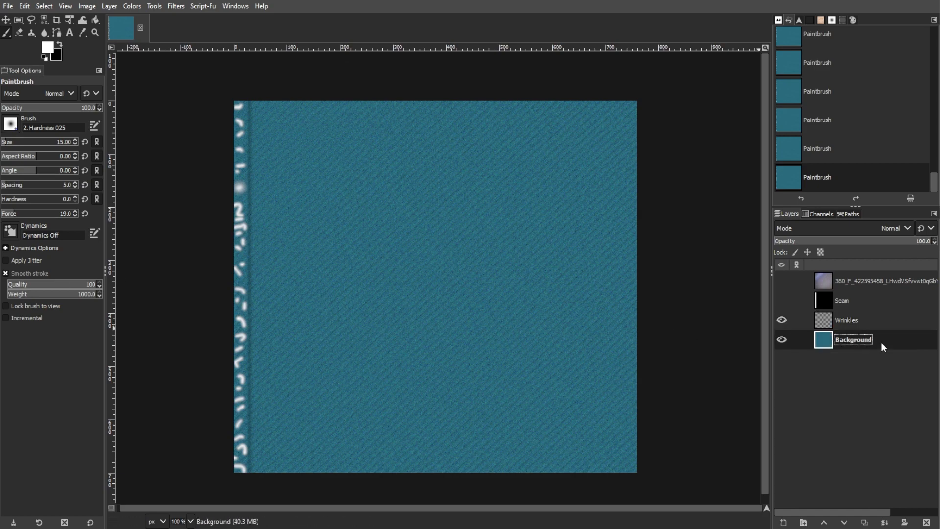
{"action": "left_click", "coordinate": [176, 5]}
{"action": "mouse_move", "coordinate": [235, 214]}
{"action": "left_click", "coordinate": [326, 215]}
{"action": "left_click", "coordinate": [783, 319]}
{"action": "mouse_move", "coordinate": [543, 192]}
{"action": "left_mouse_down"}
{"action": "mouse_move", "coordinate": [498, 192]}
{"action": "mouse_move", "coordinate": [534, 192]}
{"action": "left_mouse_up"}
{"action": "left_click_drag", "start_coordinate": [527, 208], "coordinate": [684, 211]}
{"action": "left_click_drag", "start_coordinate": [497, 223], "coordinate": [504, 223]}
{"action": "left_click_drag", "start_coordinate": [539, 191], "coordinate": [646, 191]}
{"action": "left_click", "coordinate": [667, 210]}
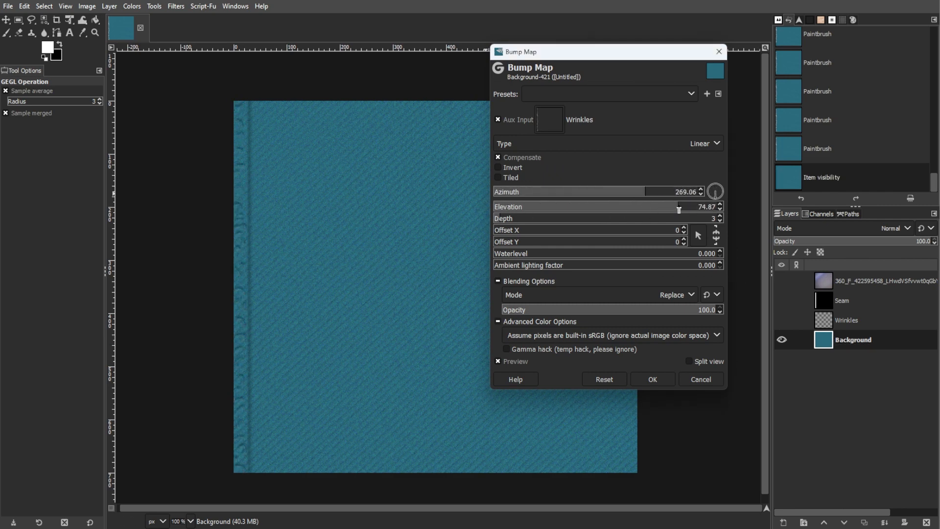
Set the wrinkle bump map's elevation to 71.67, waterlevel to 0.033 and ambient lighting factor to 0.224, and apply it.
{"action": "left_click_drag", "start_coordinate": [517, 253], "coordinate": [528, 252]}
{"action": "mouse_move", "coordinate": [581, 265]}
{"action": "left_mouse_down"}
{"action": "mouse_move", "coordinate": [571, 266]}
{"action": "mouse_move", "coordinate": [597, 266]}
{"action": "left_mouse_up"}
{"action": "left_click", "coordinate": [620, 210]}
{"action": "left_click", "coordinate": [636, 210]}
{"action": "left_click_drag", "start_coordinate": [514, 251], "coordinate": [501, 252]}
{"action": "left_click", "coordinate": [620, 265]}
{"action": "left_click", "coordinate": [627, 210]}
{"action": "left_click_drag", "start_coordinate": [625, 213], "coordinate": [639, 210]}
{"action": "left_click_drag", "start_coordinate": [533, 265], "coordinate": [561, 266]}
{"action": "left_click_drag", "start_coordinate": [667, 209], "coordinate": [661, 210]}
{"action": "left_click_drag", "start_coordinate": [559, 266], "coordinate": [544, 267]}
{"action": "left_click", "coordinate": [670, 209]}
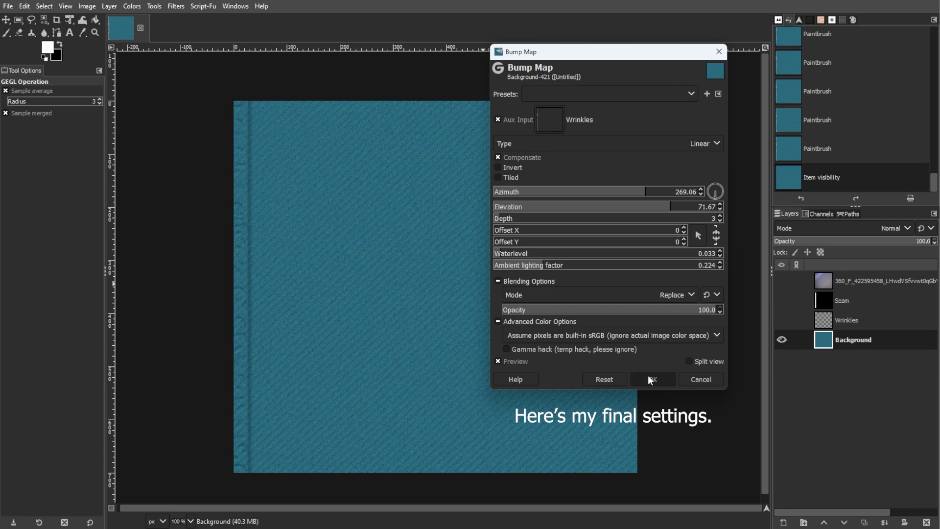
{"action": "left_click", "coordinate": [650, 378]}
Add a transparent layer named Thread and place it directly above the Wrinkles layer, visible.
{"action": "left_click", "coordinate": [784, 522]}
{"action": "type", "text": "Thread"}
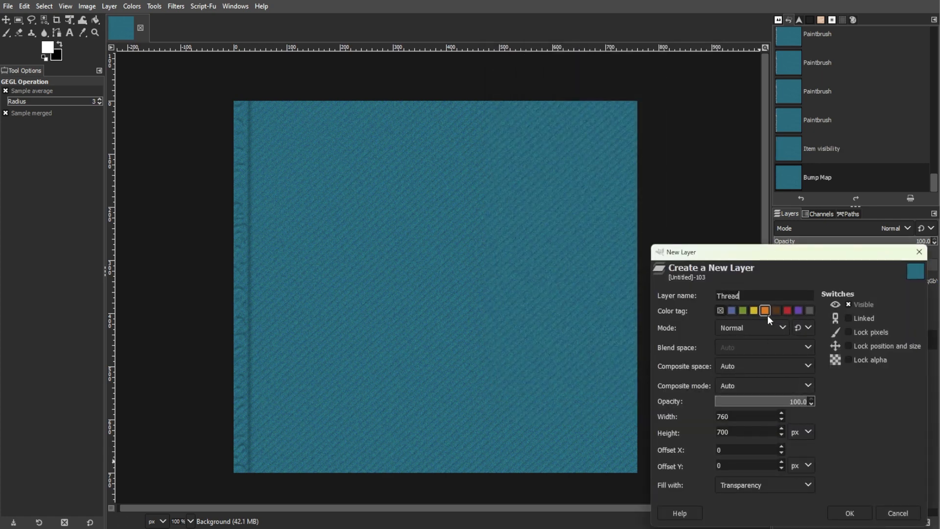
{"action": "key", "text": "Return"}
{"action": "left_click_drag", "start_coordinate": [875, 344], "coordinate": [870, 319]}
{"action": "left_click", "coordinate": [782, 320]}
Draw a straight vertical path along the seam strip's outer edge from the canvas top to its bottom with the Paths tool.
{"action": "left_click", "coordinate": [56, 33]}
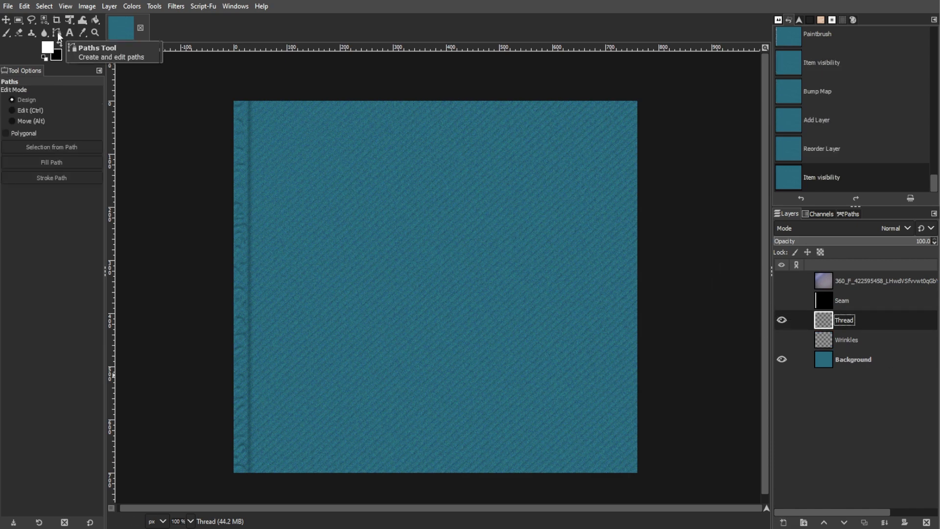
{"action": "scroll", "coordinate": [237, 90], "scroll_direction": "up", "scroll_amount": 3}
{"action": "left_click", "coordinate": [242, 92]}
{"action": "scroll", "coordinate": [250, 294], "scroll_direction": "up", "scroll_amount": 5}
{"action": "left_click", "coordinate": [250, 294]}
{"action": "scroll", "coordinate": [249, 294], "scroll_direction": "down", "scroll_amount": 6}
{"action": "scroll", "coordinate": [256, 139], "scroll_direction": "up", "scroll_amount": 7}
{"action": "scroll", "coordinate": [256, 139], "scroll_direction": "down", "scroll_amount": 2}
{"action": "left_click", "coordinate": [253, 102], "text": "ctrl"}
{"action": "scroll", "coordinate": [253, 103], "scroll_direction": "down", "scroll_amount": 7}
{"action": "scroll", "coordinate": [336, 409], "scroll_direction": "up", "scroll_amount": 7}
{"action": "left_click", "coordinate": [404, 427]}
{"action": "scroll", "coordinate": [405, 427], "scroll_direction": "down", "scroll_amount": 7}
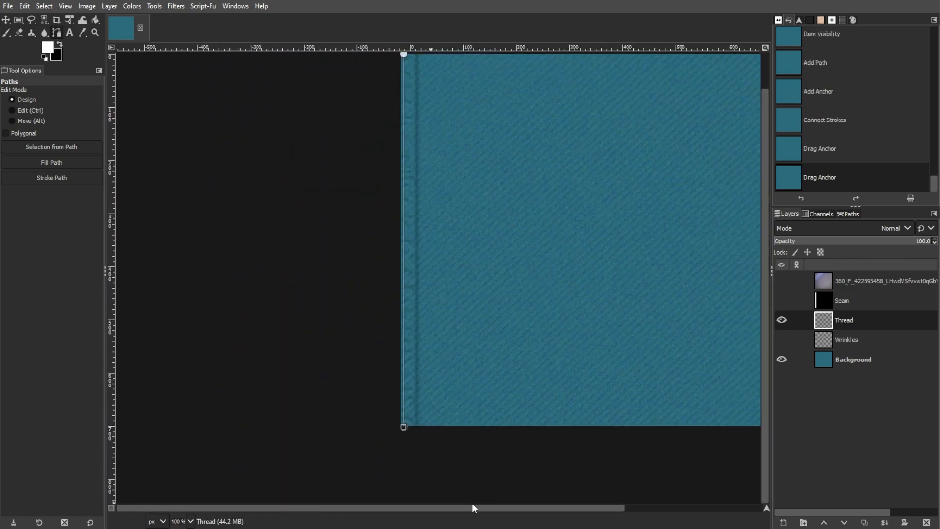
Add a second straight vertical stroke to the path along the seam strip's inner edge, spanning the full canvas height.
{"action": "scroll", "coordinate": [237, 89], "scroll_direction": "up", "scroll_amount": 7}
{"action": "left_click", "coordinate": [273, 60]}
{"action": "scroll", "coordinate": [273, 343], "scroll_direction": "down", "scroll_amount": 3}
{"action": "left_click", "coordinate": [288, 400]}
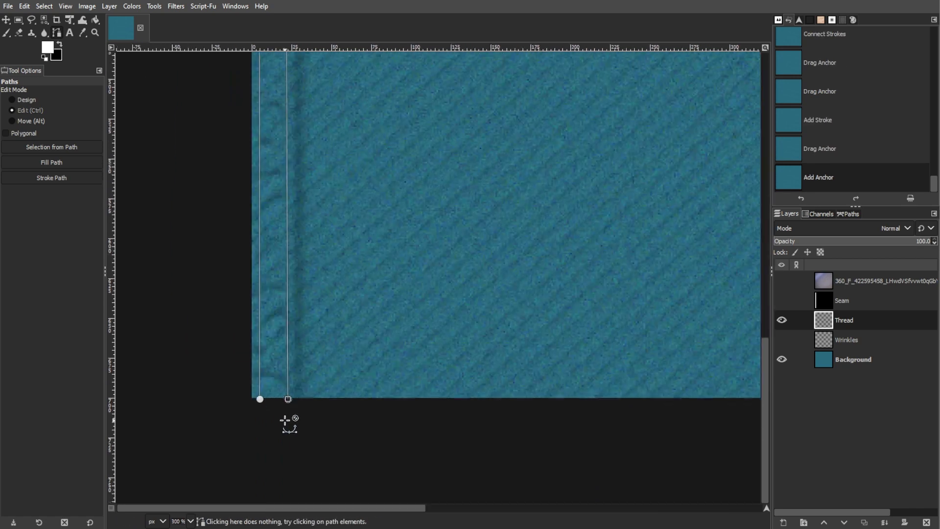
{"action": "scroll", "coordinate": [288, 298], "scroll_direction": "down", "scroll_amount": 4}
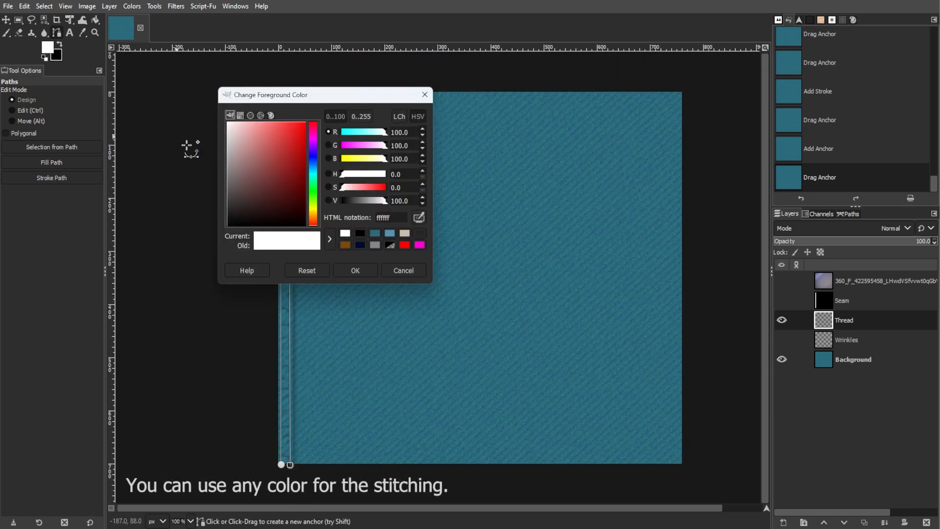
Set the foreground color to yellow e5d91b for the stitching.
{"action": "left_click_drag", "start_coordinate": [393, 218], "coordinate": [360, 218]}
{"action": "type", "text": "e5d91b"}
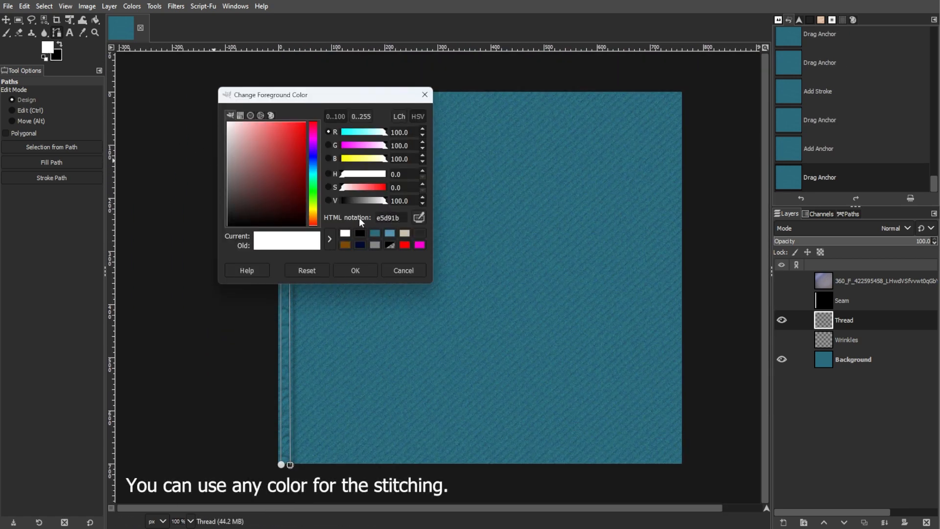
{"action": "key", "text": "Return"}
{"action": "left_click", "coordinate": [355, 270]}
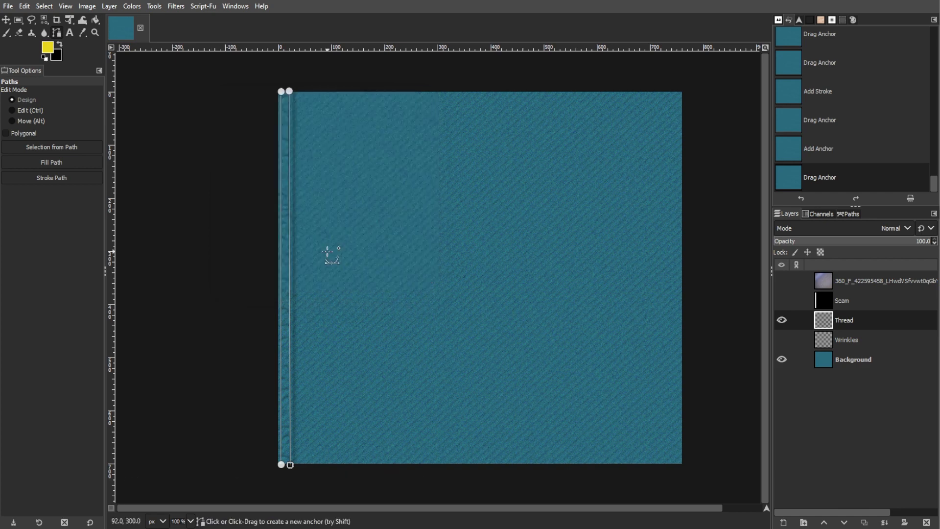
Stroke the two-line path on the Thread layer with a 1.5 px solid-color line and a dashed line style.
{"action": "left_click", "coordinate": [25, 6]}
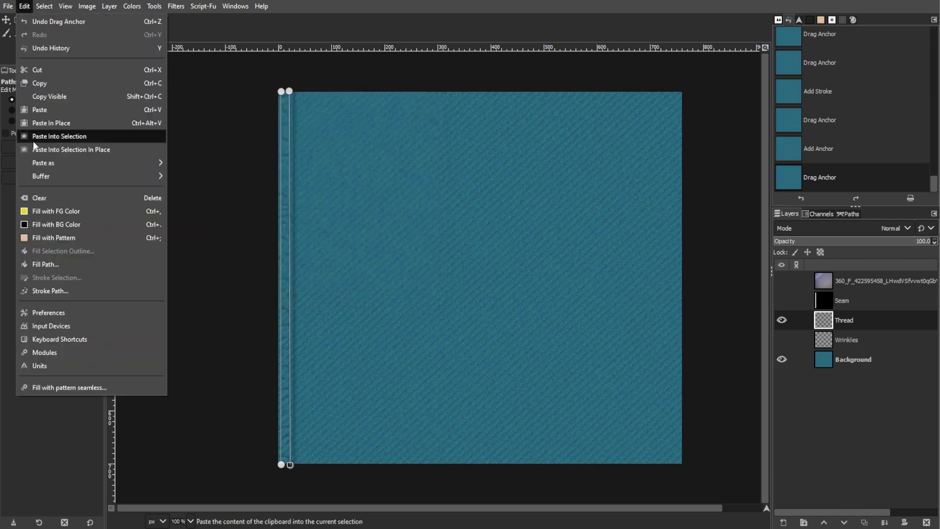
{"action": "left_click", "coordinate": [46, 291]}
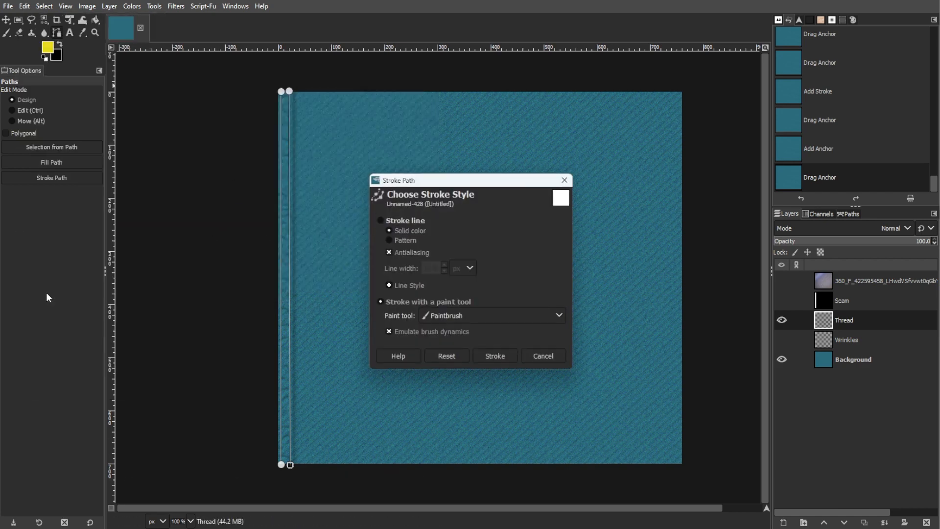
{"action": "left_click", "coordinate": [381, 220]}
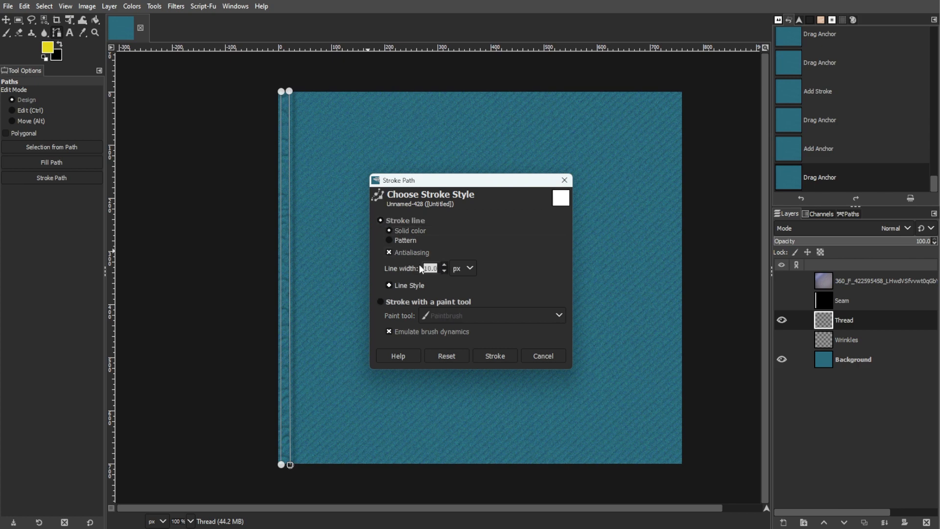
{"action": "type", "text": "1.5"}
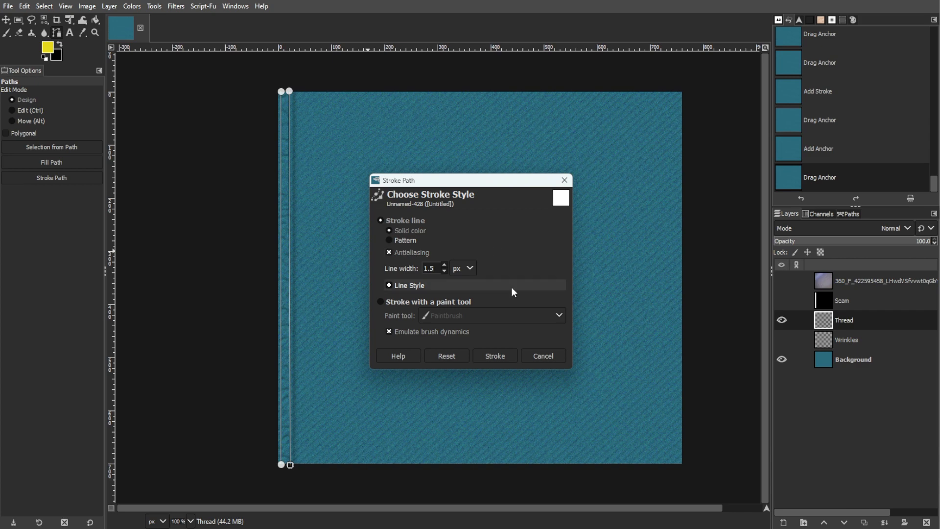
{"action": "left_click", "coordinate": [389, 285]}
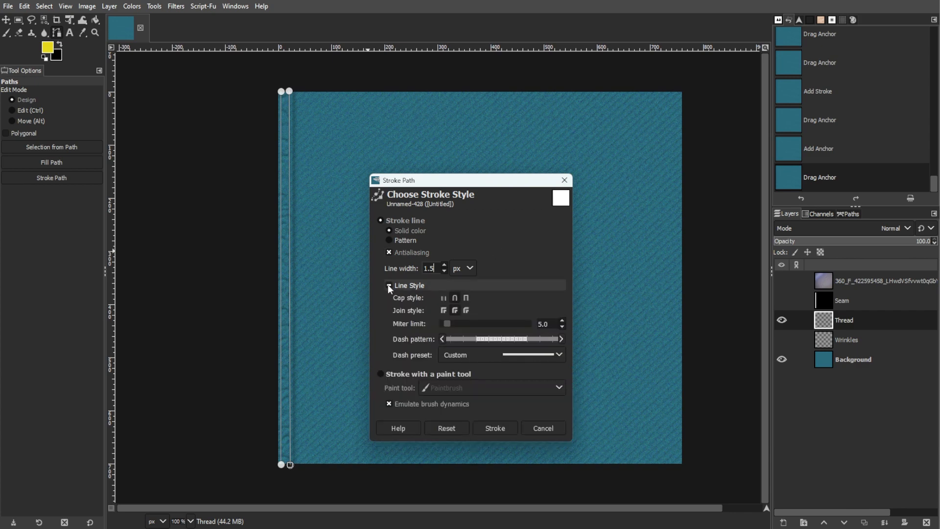
{"action": "left_click", "coordinate": [527, 324]}
{"action": "left_click", "coordinate": [527, 354]}
{"action": "left_click", "coordinate": [506, 424]}
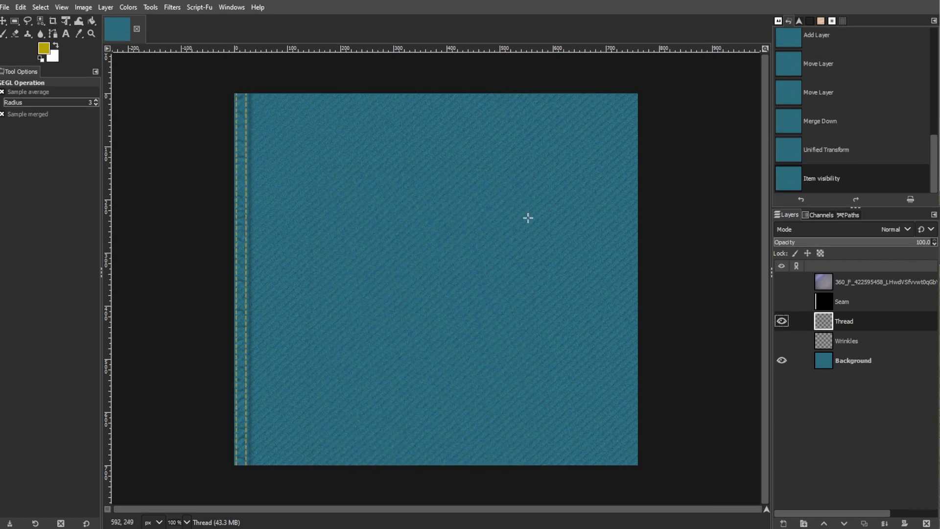
Apply a Bump Map to the Thread layer with Wrinkles as aux input, azimuth 248.44, elevation 66.77 and depth 3.
{"action": "left_click", "coordinate": [175, 9]}
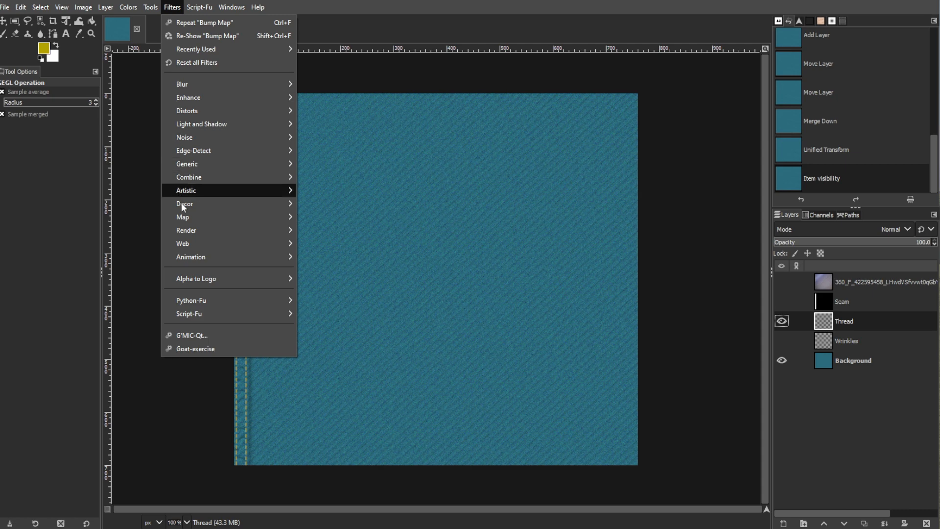
{"action": "mouse_move", "coordinate": [184, 214]}
{"action": "left_click", "coordinate": [322, 217]}
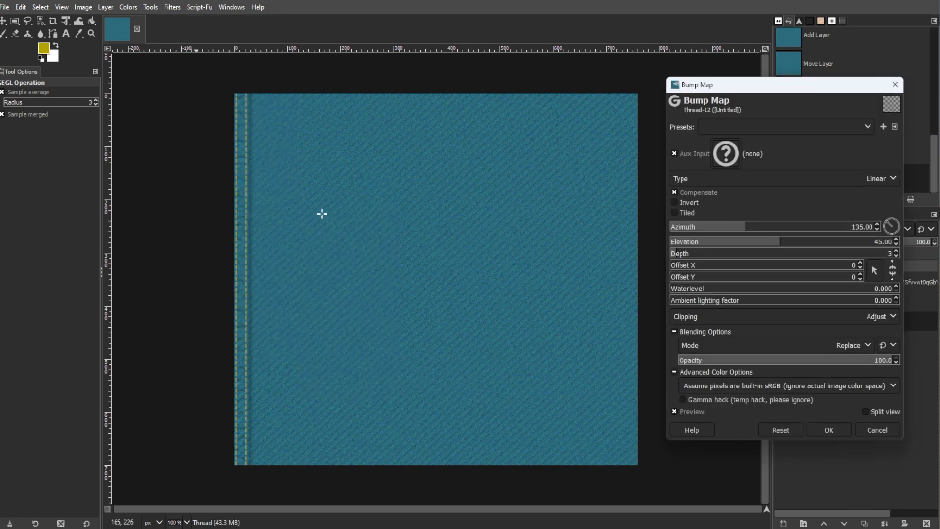
{"action": "left_click", "coordinate": [726, 153]}
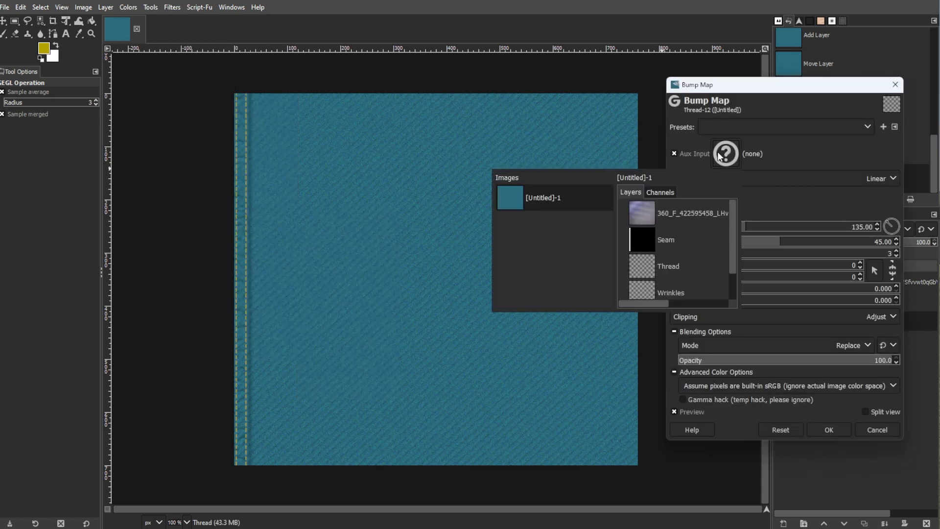
{"action": "left_click", "coordinate": [670, 287]}
{"action": "left_click", "coordinate": [811, 225]}
{"action": "left_click_drag", "start_coordinate": [780, 239], "coordinate": [835, 239]}
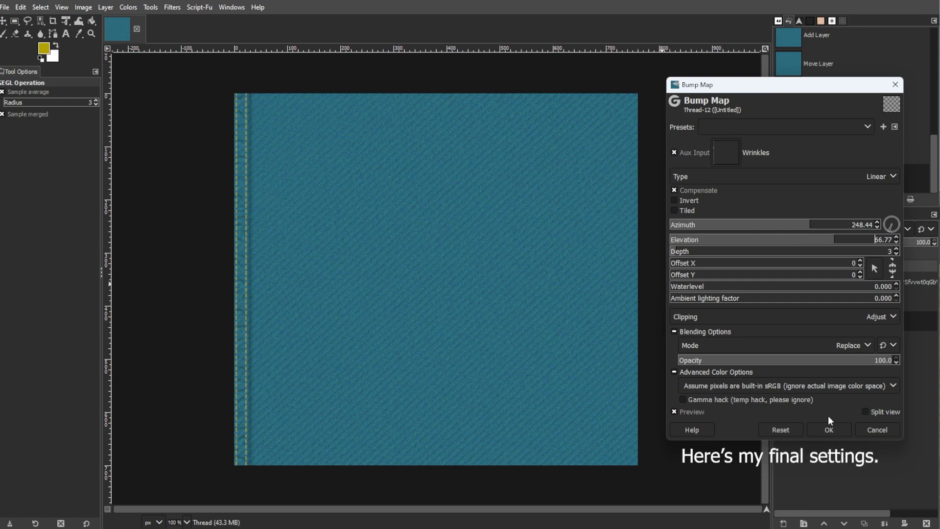
{"action": "left_click", "coordinate": [828, 430]}
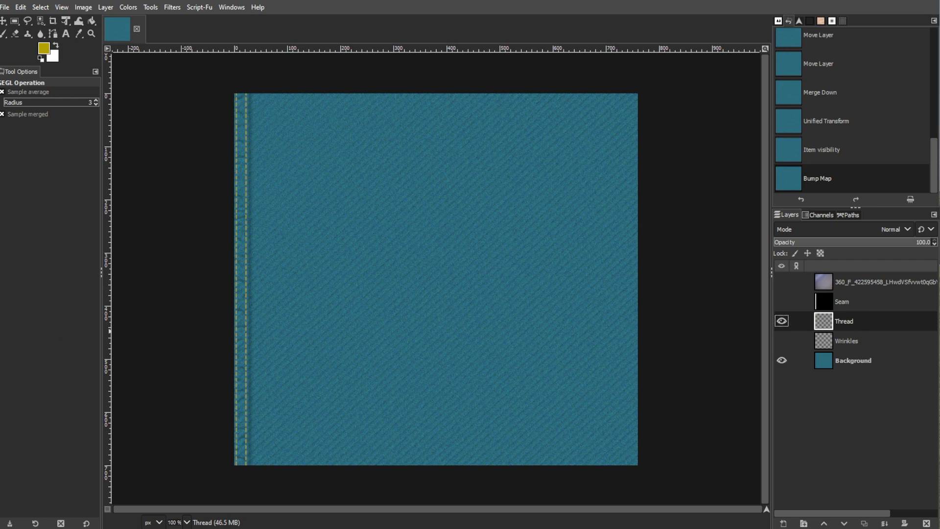
Start a Displace filter on the Thread layer with the Wrinkles layer as both aux inputs.
{"action": "left_click", "coordinate": [172, 7]}
{"action": "mouse_move", "coordinate": [200, 216]}
{"action": "left_click", "coordinate": [333, 211]}
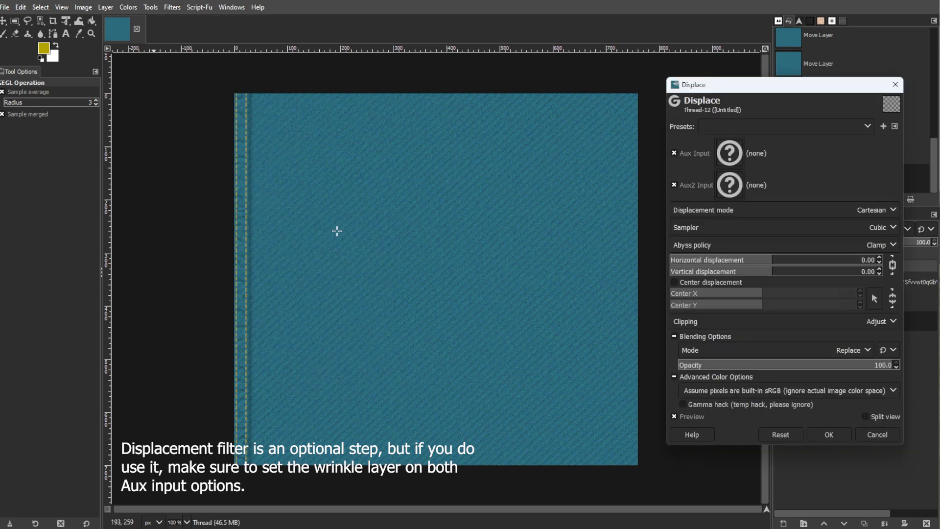
{"action": "left_click", "coordinate": [730, 153]}
{"action": "left_click", "coordinate": [673, 287]}
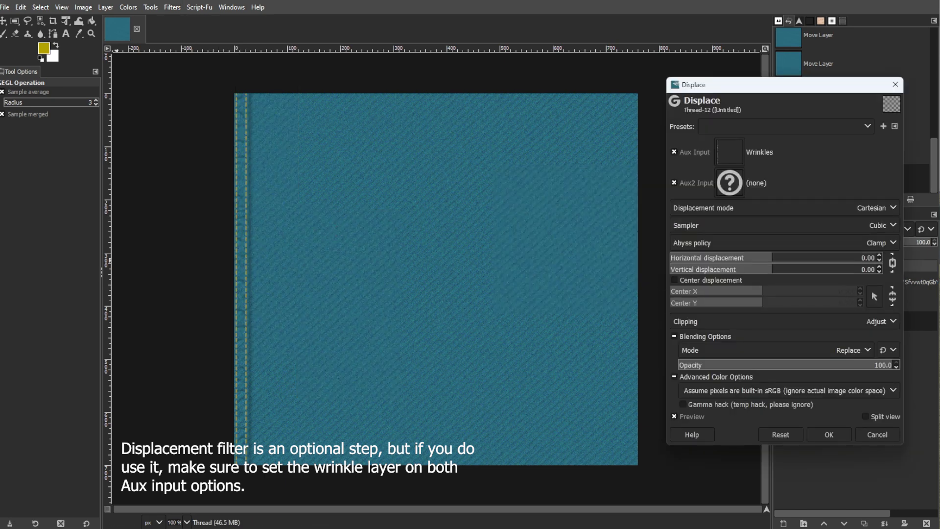
{"action": "left_click", "coordinate": [730, 182]}
{"action": "left_click", "coordinate": [654, 313]}
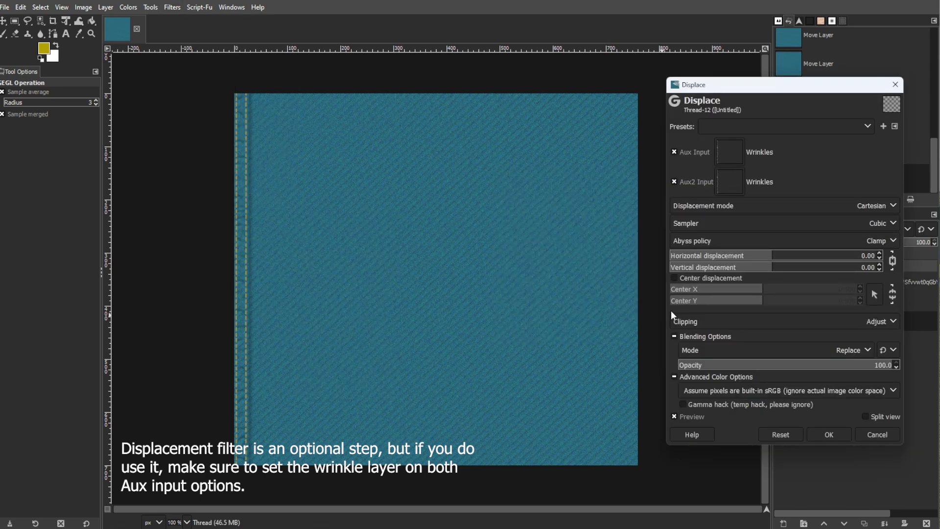
Set the horizontal and vertical displacement to 1 with the Cubic sampler.
{"action": "left_click", "coordinate": [872, 255]}
{"action": "type", "text": "1"}
{"action": "key", "text": "Return"}
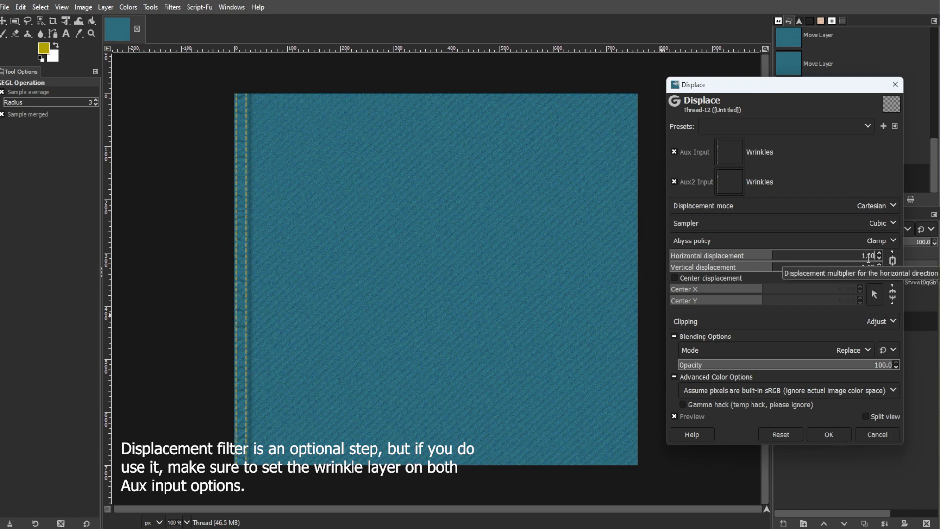
{"action": "left_click", "coordinate": [874, 223]}
{"action": "left_click", "coordinate": [874, 223]}
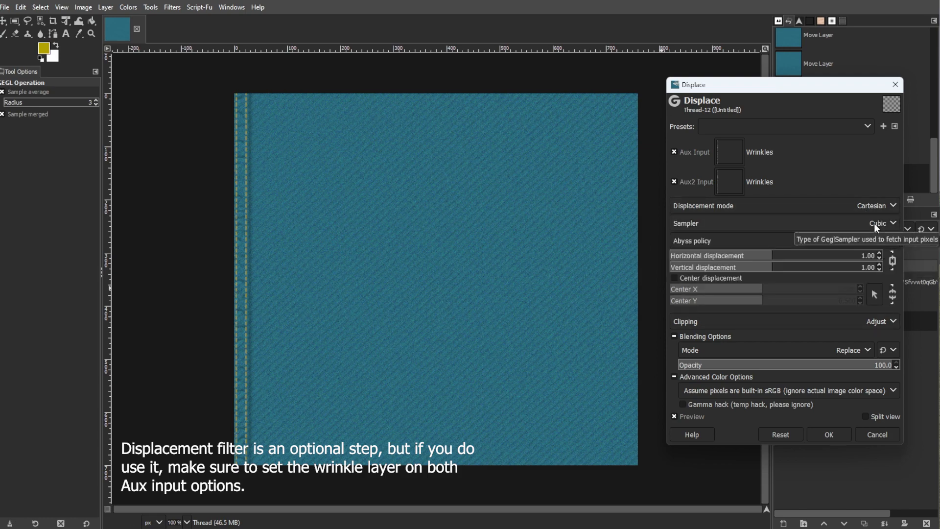